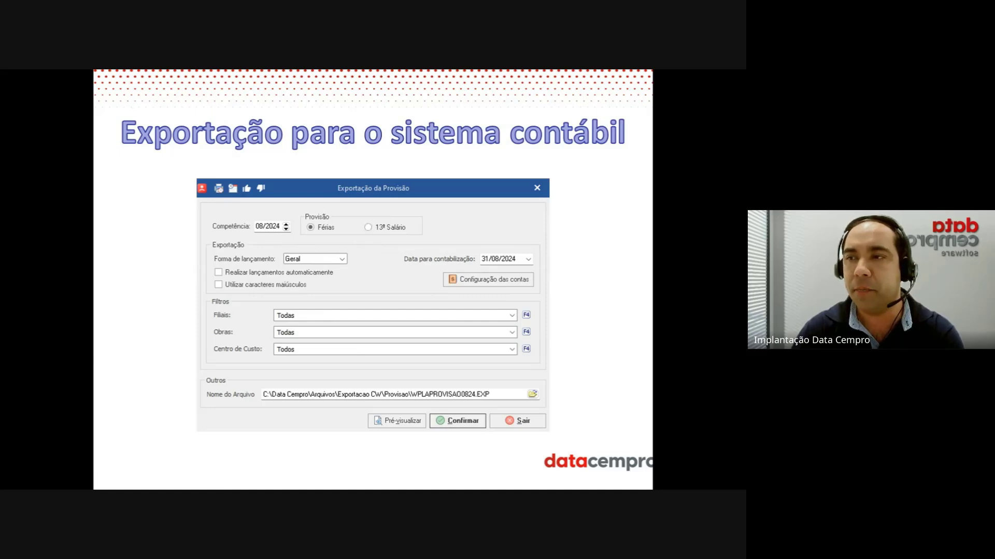
pyautogui.moveTo(302, 239)
pyautogui.mouseDown()
pyautogui.moveTo(404, 228)
pyautogui.moveTo(334, 203)
pyautogui.moveTo(320, 233)
pyautogui.moveTo(341, 240)
pyautogui.mouseUp()
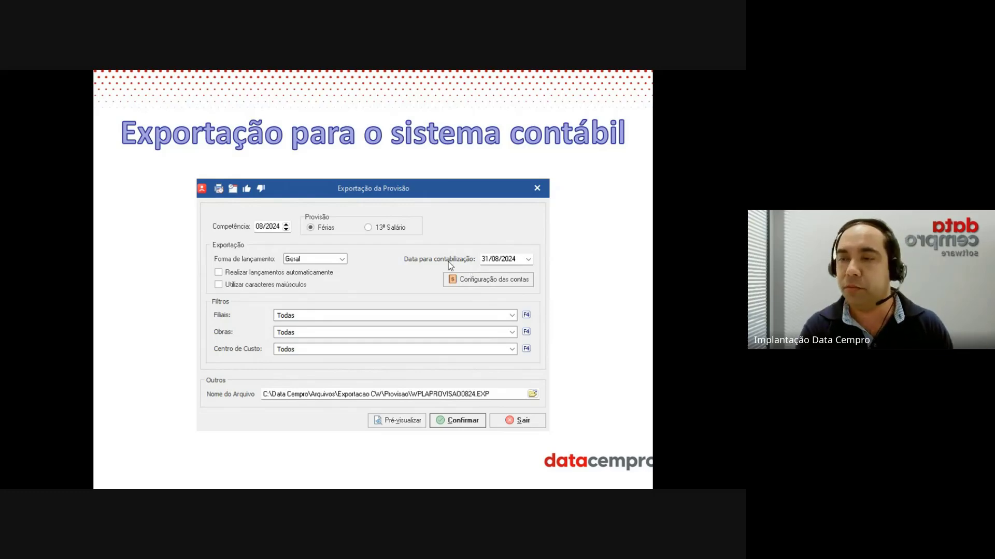
pyautogui.click(228, 232)
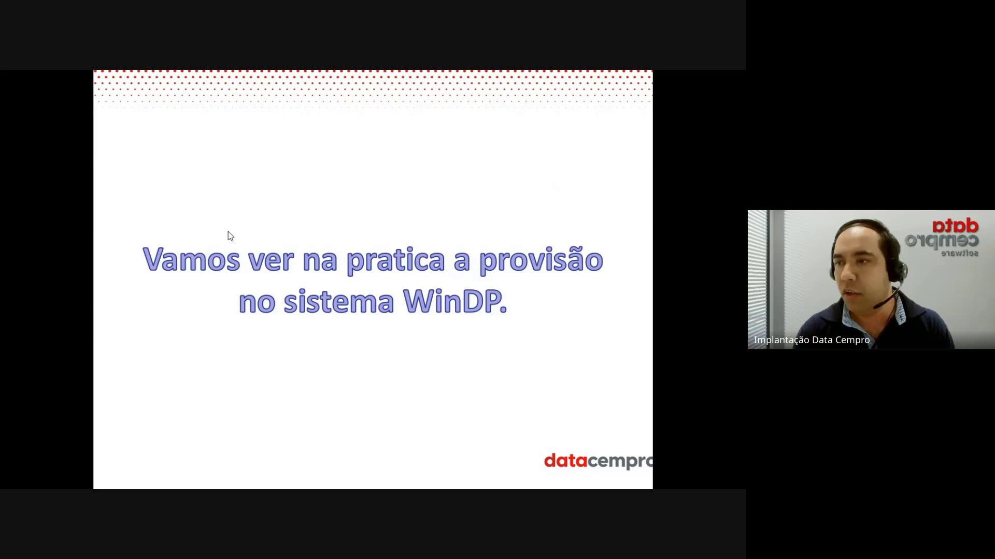
# - Switch to WinDP and look through the Férias and 13º Salário commands for the provision reports
pyautogui.hotkey('alt', 'Tab')
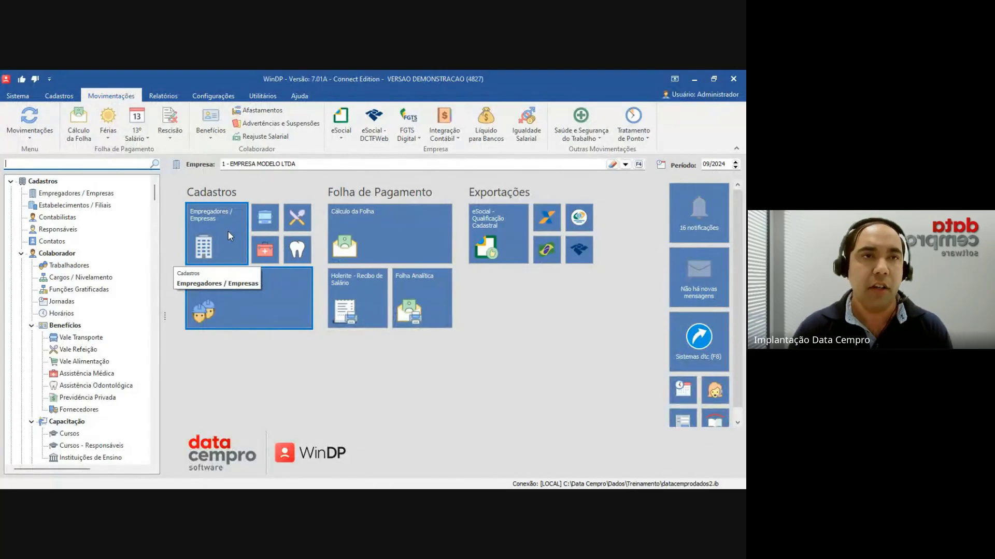
pyautogui.click(114, 117)
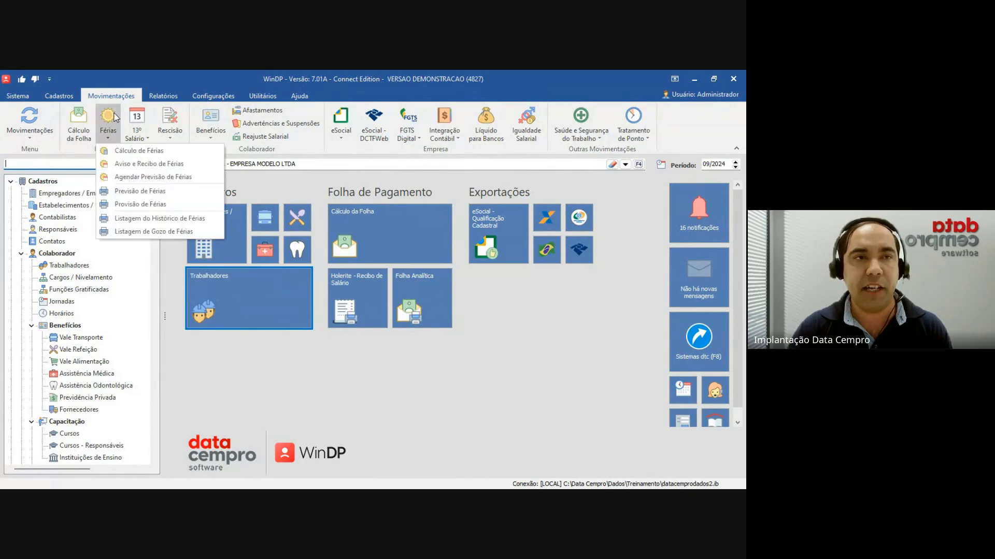
pyautogui.click(146, 127)
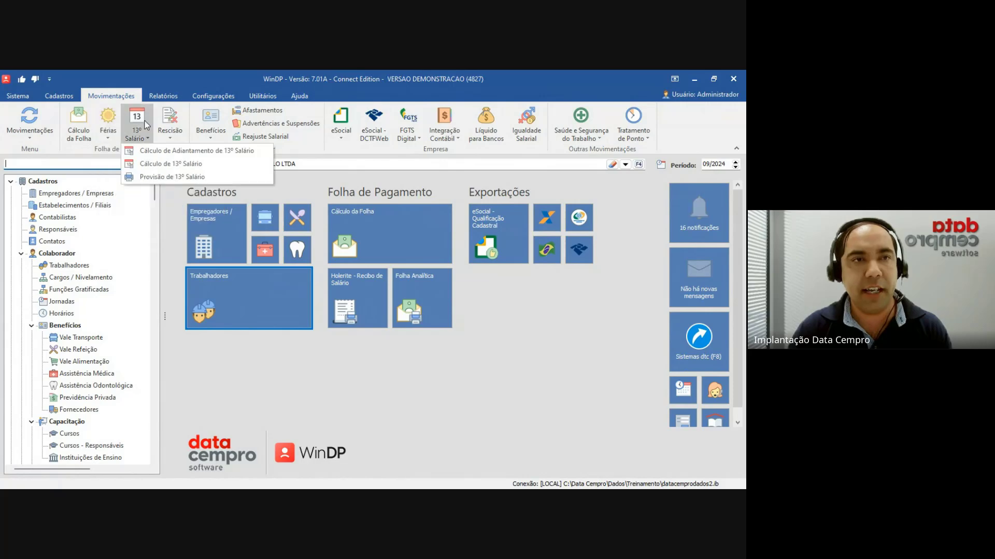
pyautogui.click(150, 177)
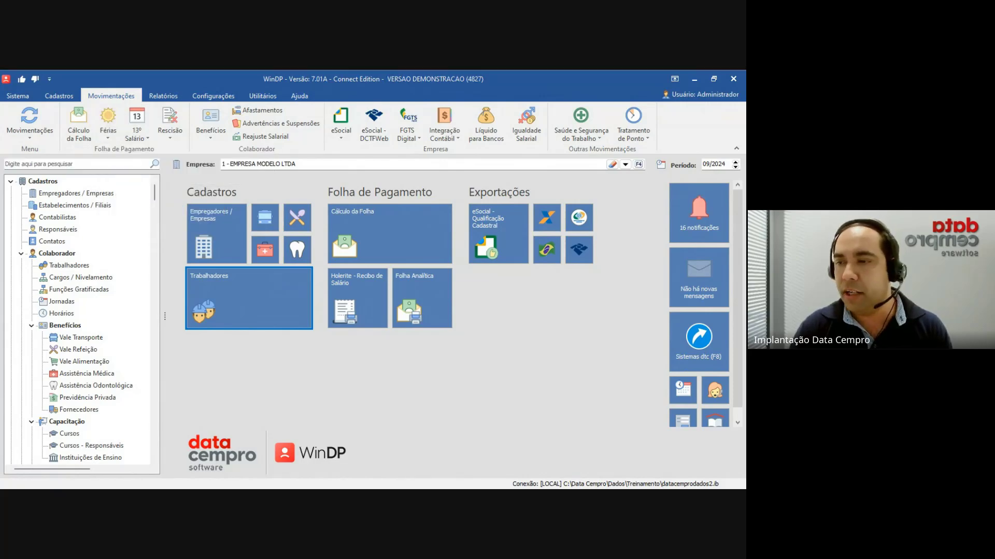
# - Search the navigation tree for "provi" and add a Provisão de Férias shortcut to the home screen
pyautogui.click(119, 163)
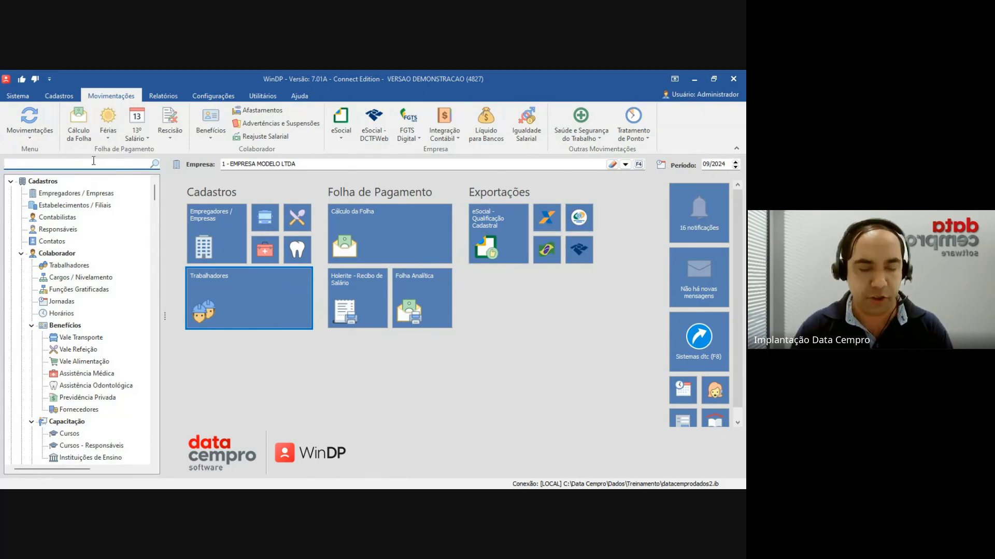
pyautogui.write('provi')
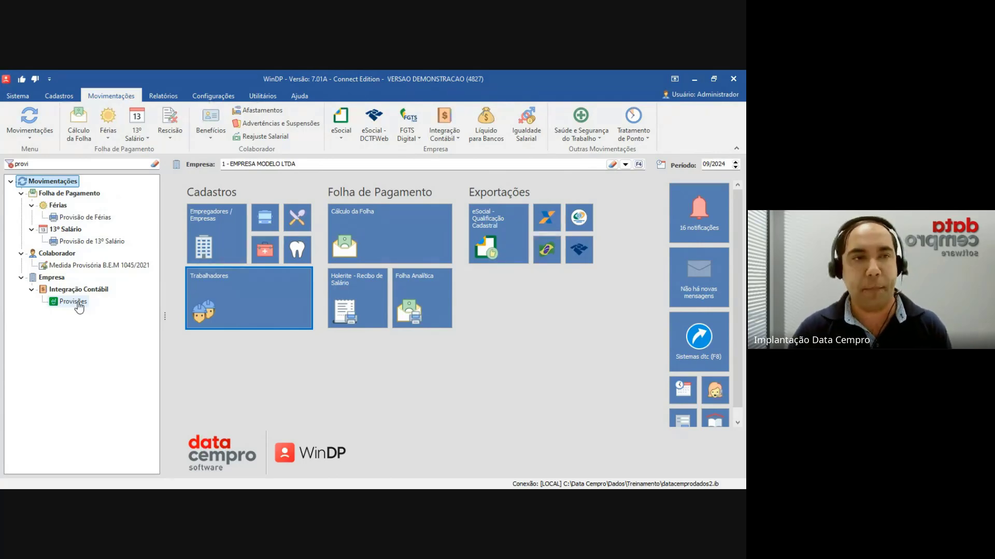
pyautogui.click(73, 218)
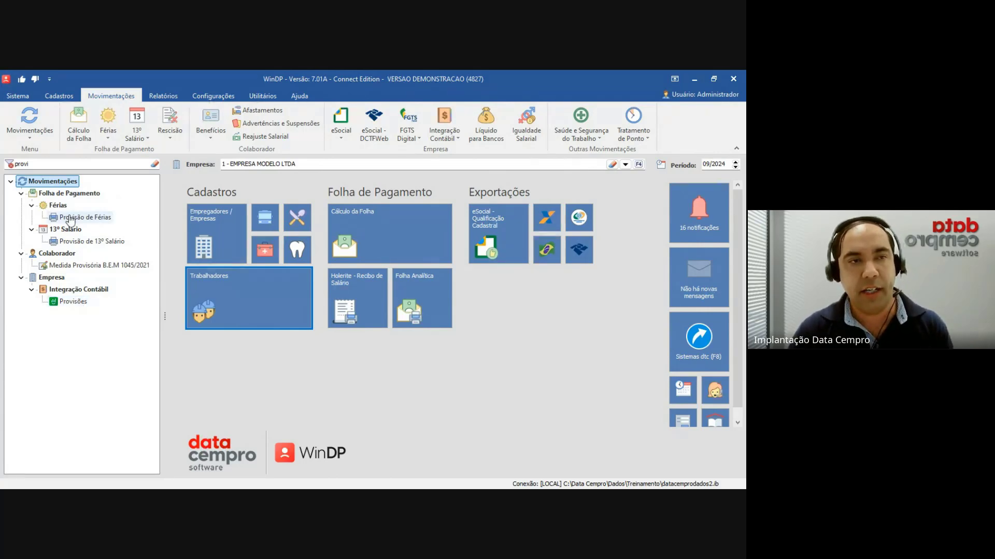
pyautogui.rightClick(71, 218)
pyautogui.click(78, 223)
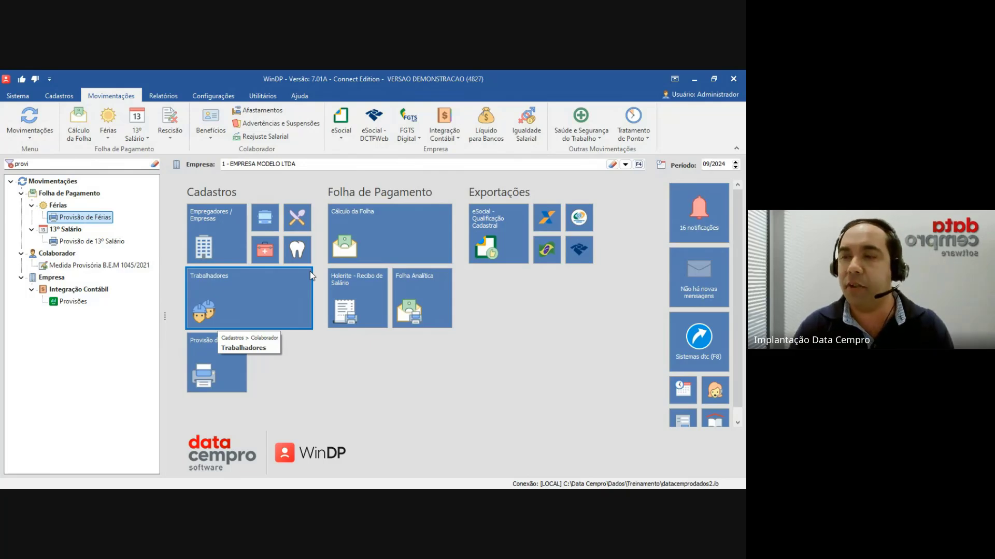
# - Open the Provisão de Férias report settings and check the competência and the available grouping choices
pyautogui.doubleClick(78, 219)
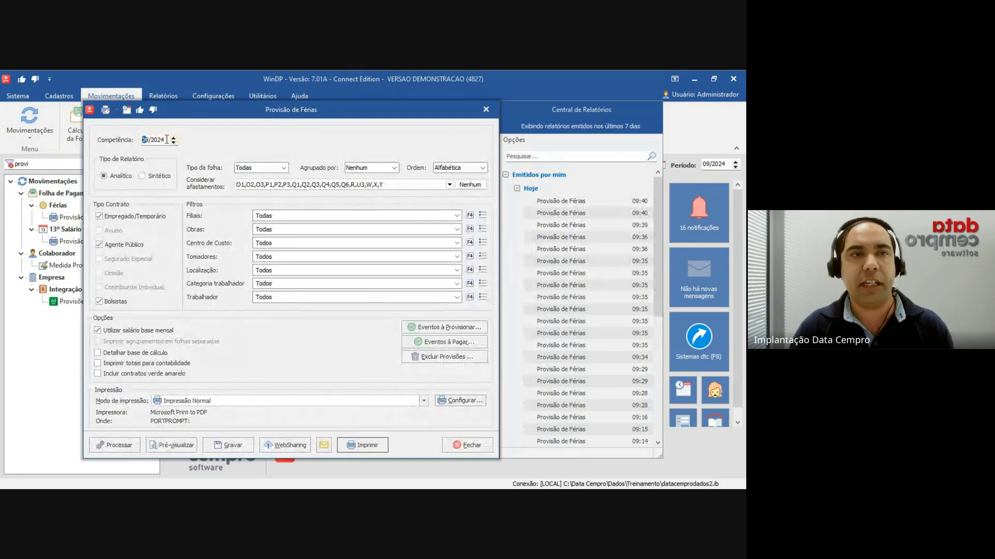
pyautogui.moveTo(166, 140); pyautogui.dragTo(127, 139)
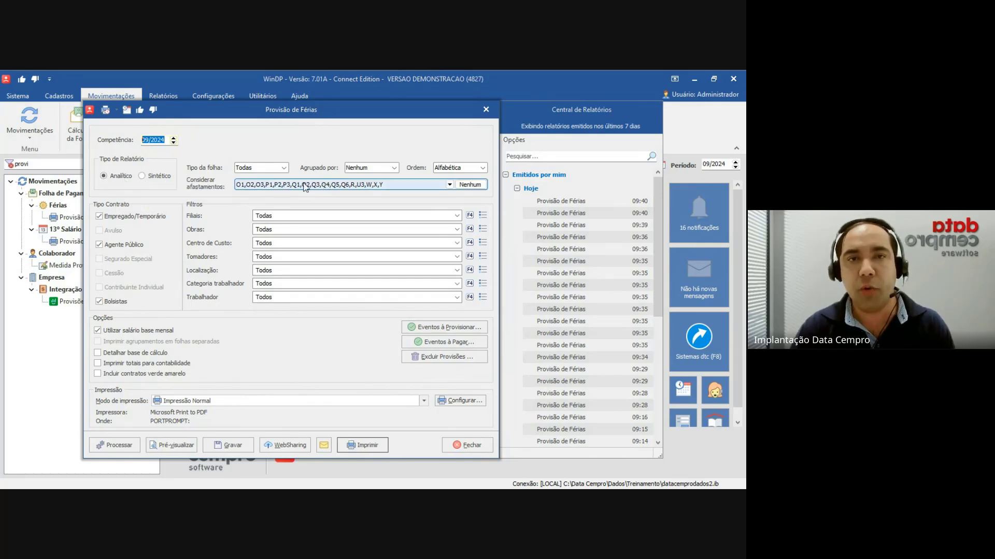
pyautogui.click(372, 169)
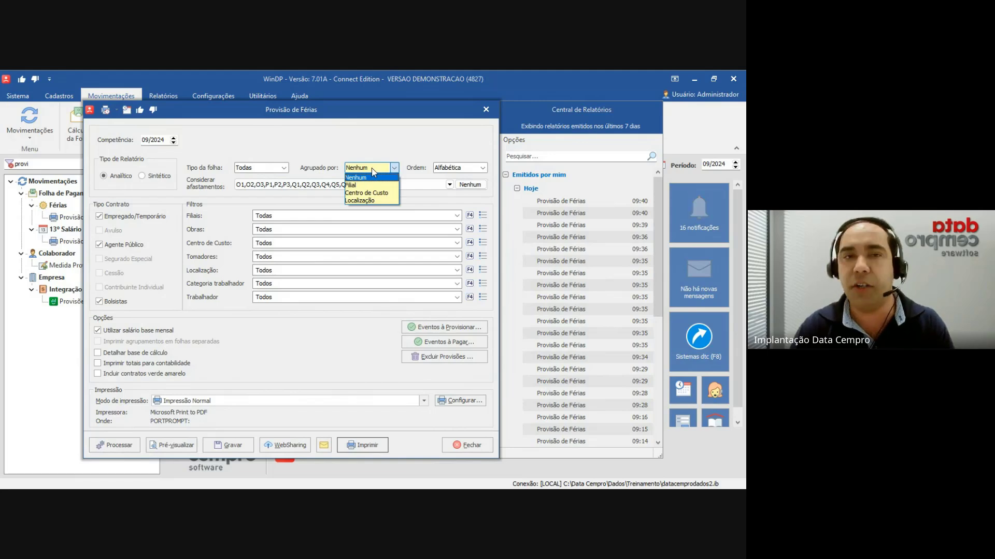
pyautogui.click(372, 168)
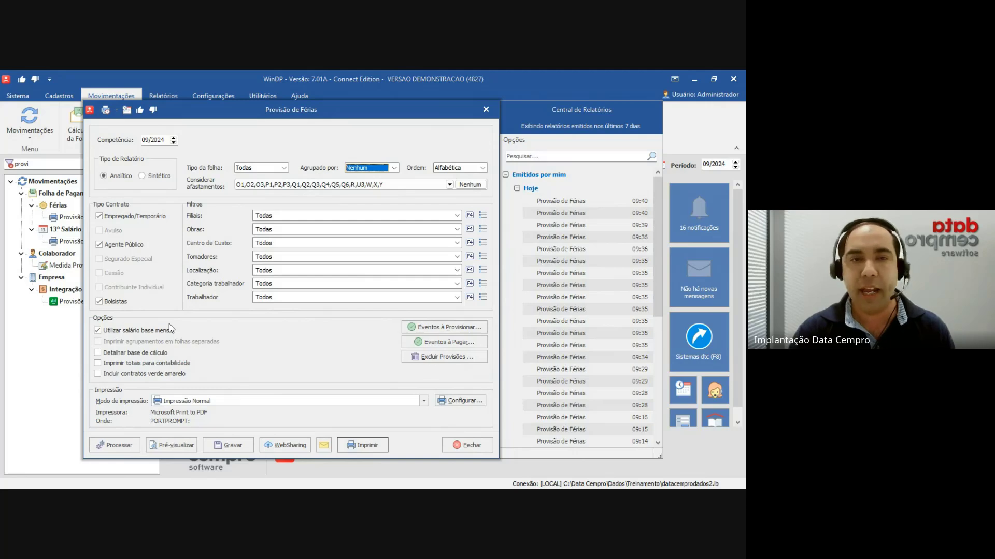
# - Examine the event lists that provision and pay Férias, closing both without changing the selection
pyautogui.click(427, 328)
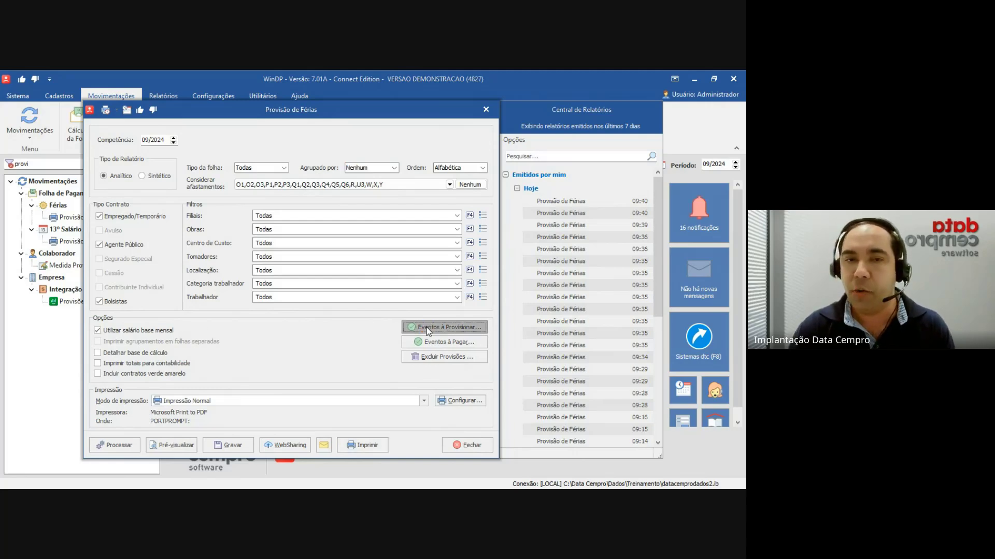
pyautogui.click(317, 251)
pyautogui.scroll(-20, 317, 250)
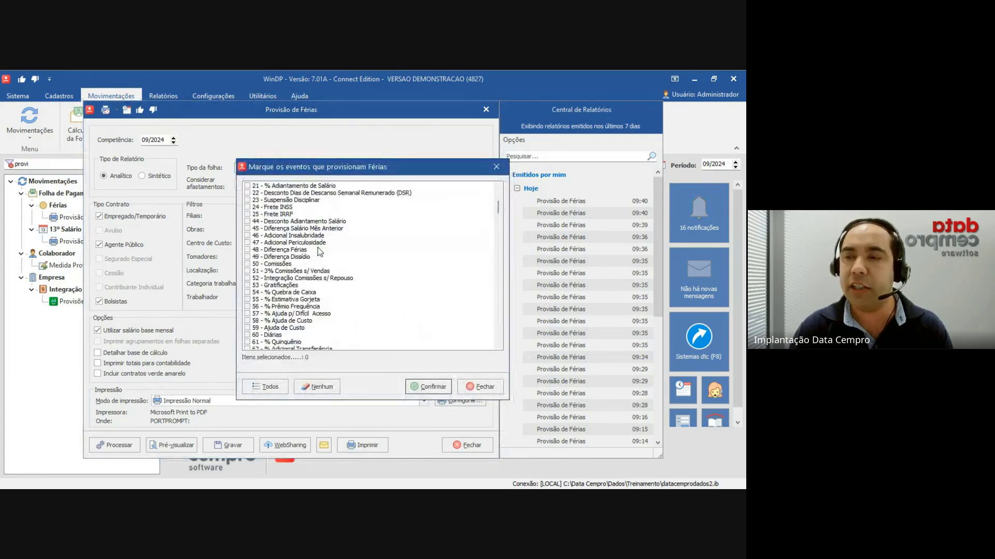
pyautogui.scroll(-10, 320, 252)
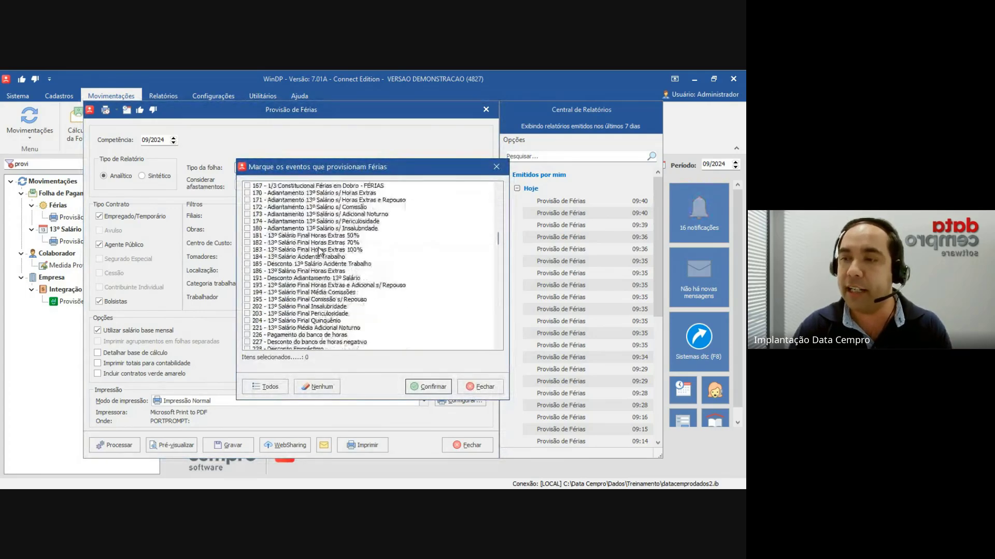
pyautogui.scroll(-15, 319, 252)
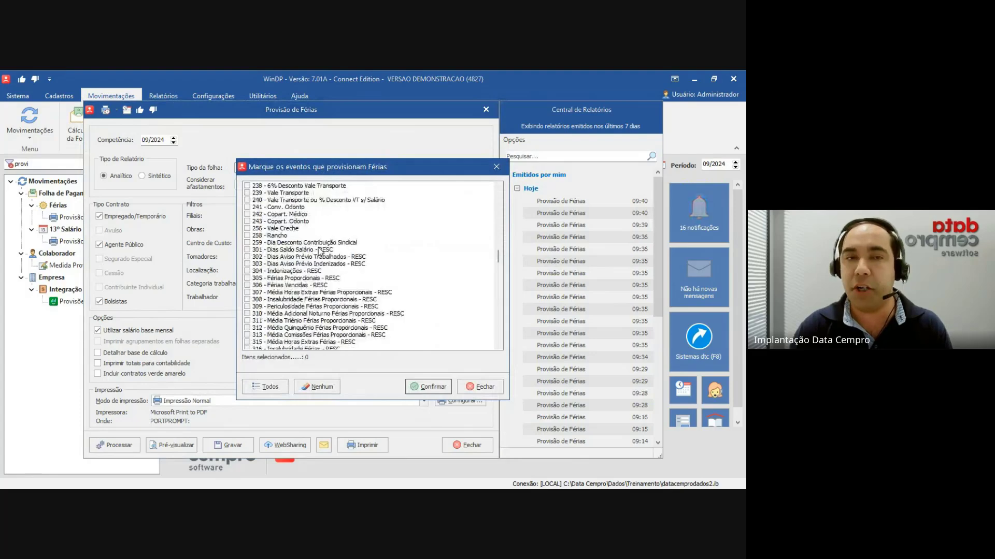
pyautogui.scroll(-1, 322, 255)
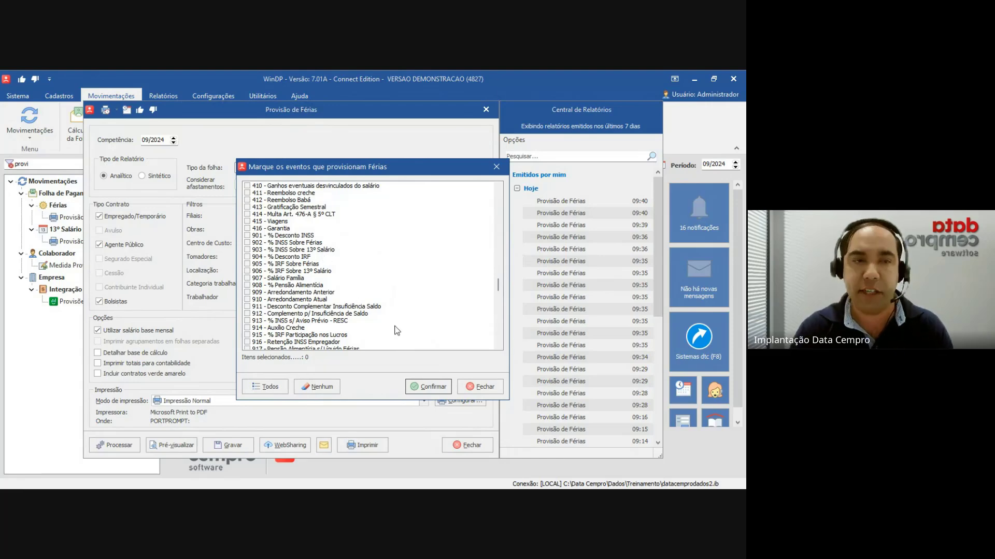
pyautogui.click(468, 388)
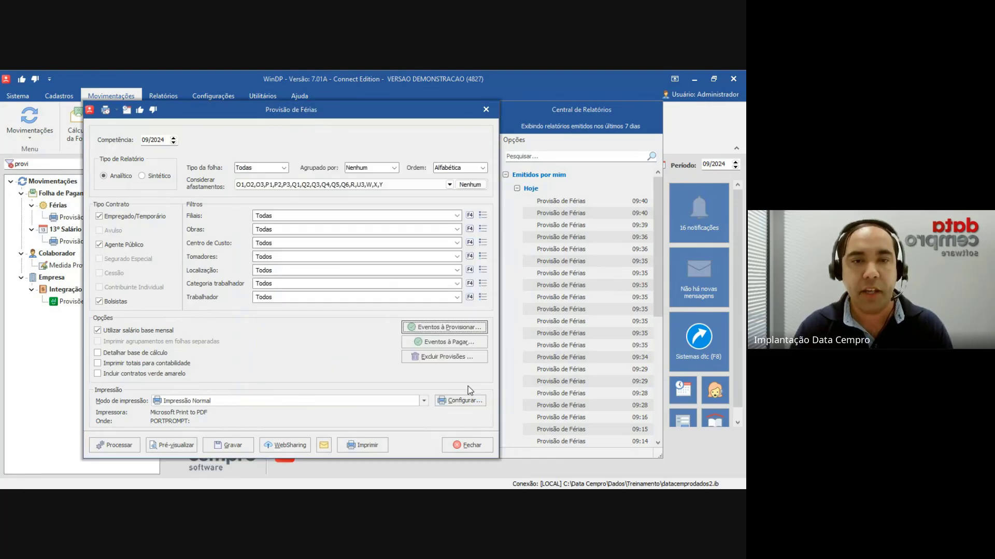
pyautogui.click(446, 343)
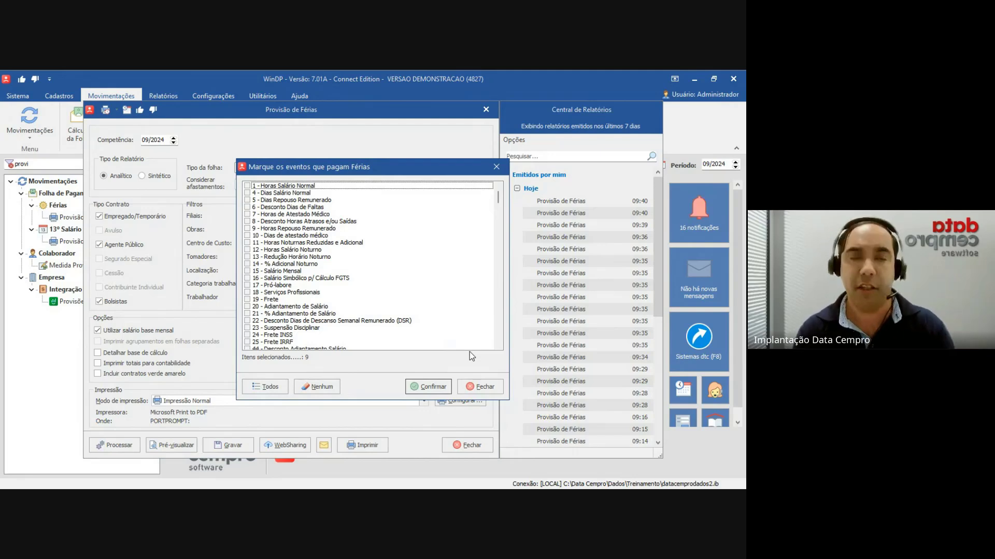
pyautogui.click(471, 381)
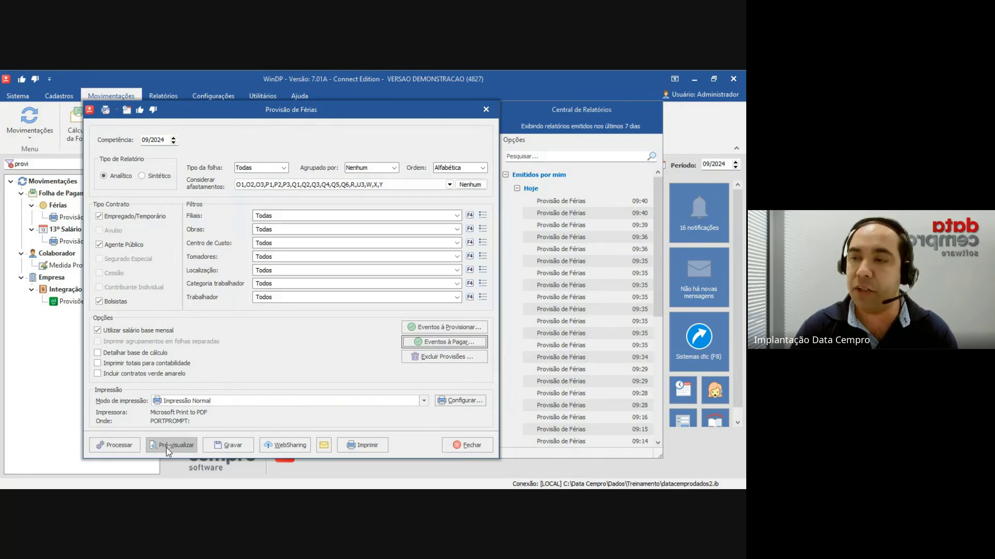
# - Filter the vacation provision report to the workers 12 - Empregado and 1 - Empregado Modelo
pyautogui.click(307, 298)
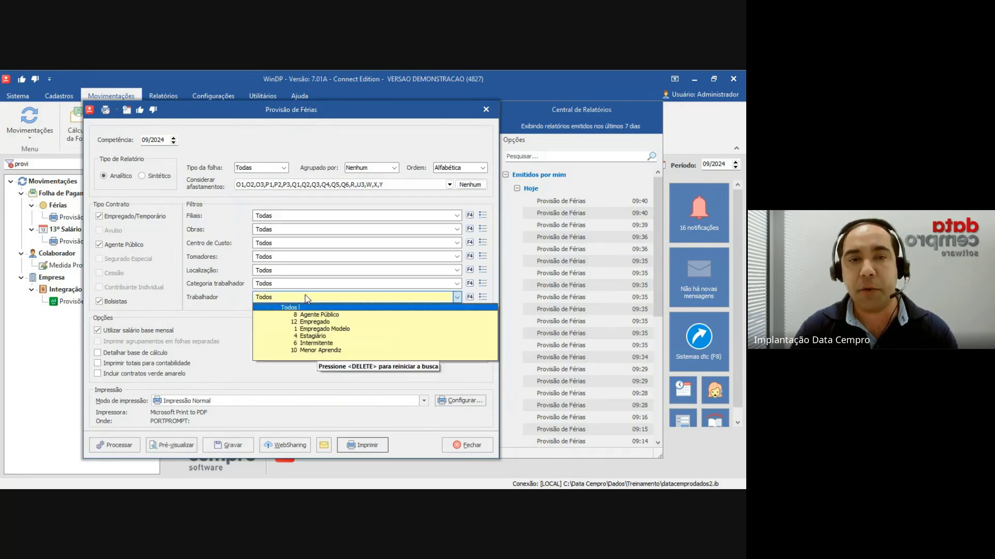
pyautogui.click(306, 296)
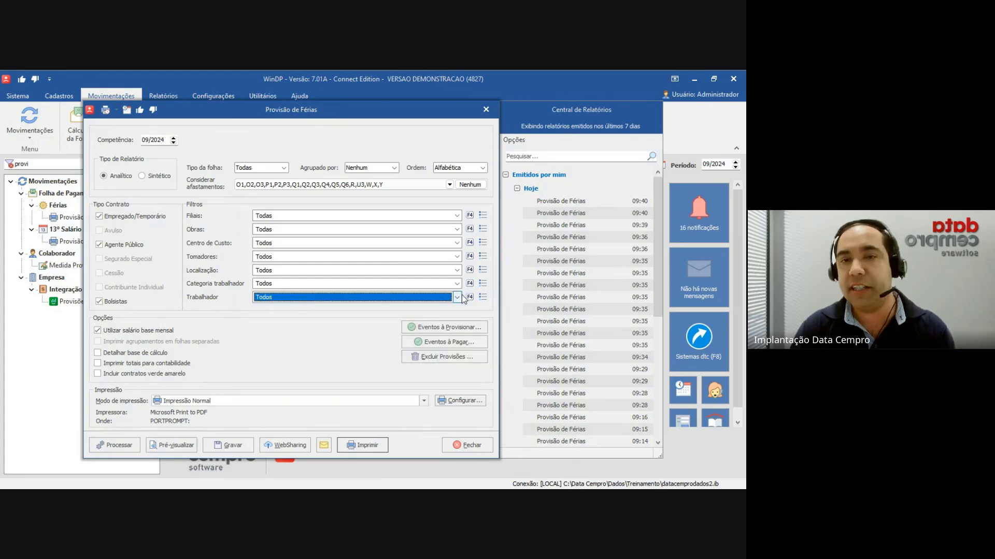
pyautogui.click(483, 297)
pyautogui.click(259, 194)
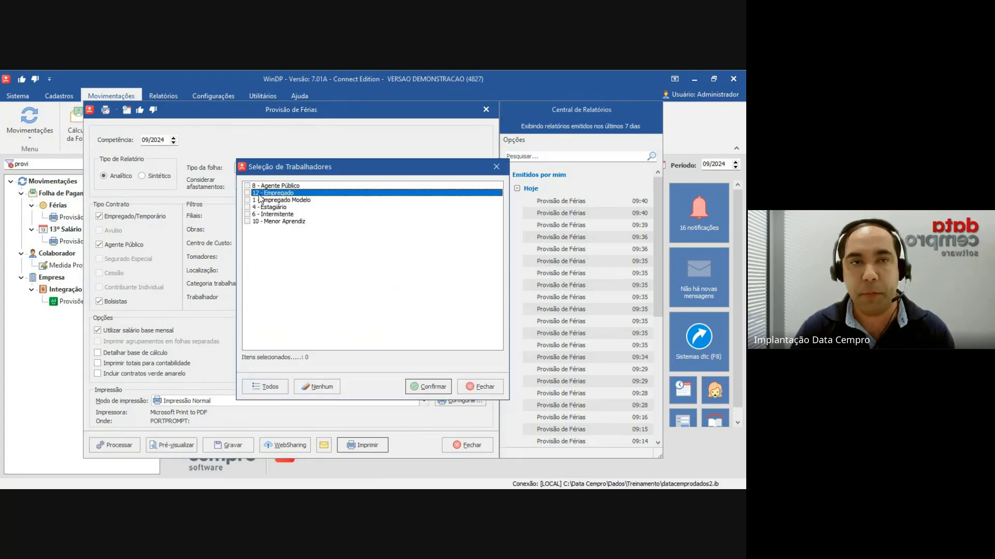
pyautogui.click(247, 193)
pyautogui.click(247, 200)
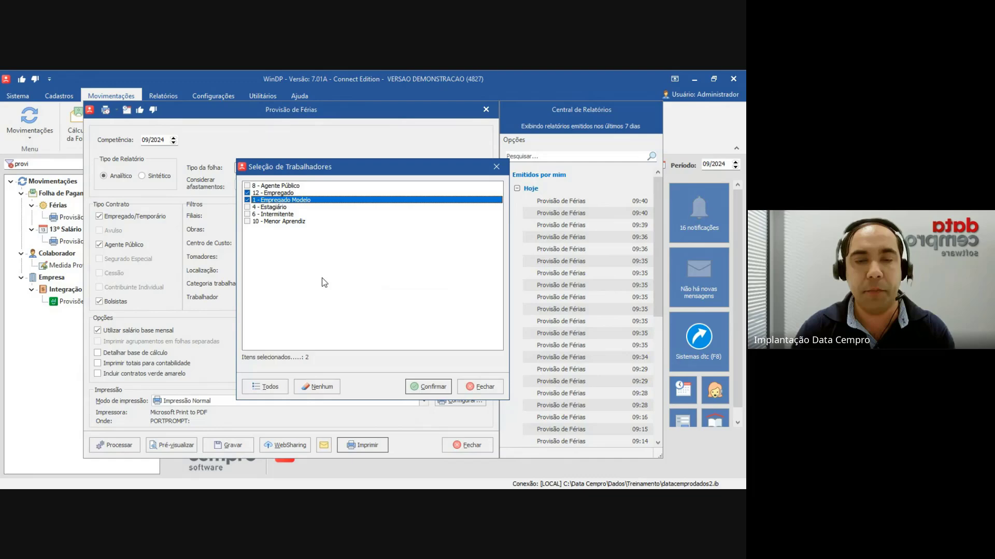
pyautogui.click(415, 386)
# - Preview the vacation provision report and enlarge it to 175% to show both workers' details
pyautogui.click(157, 442)
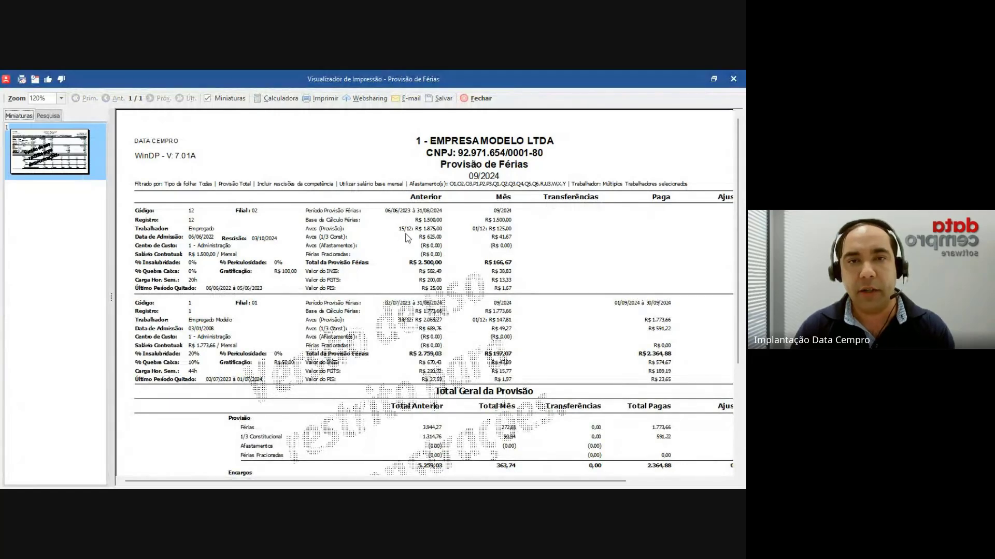
pyautogui.click(61, 99)
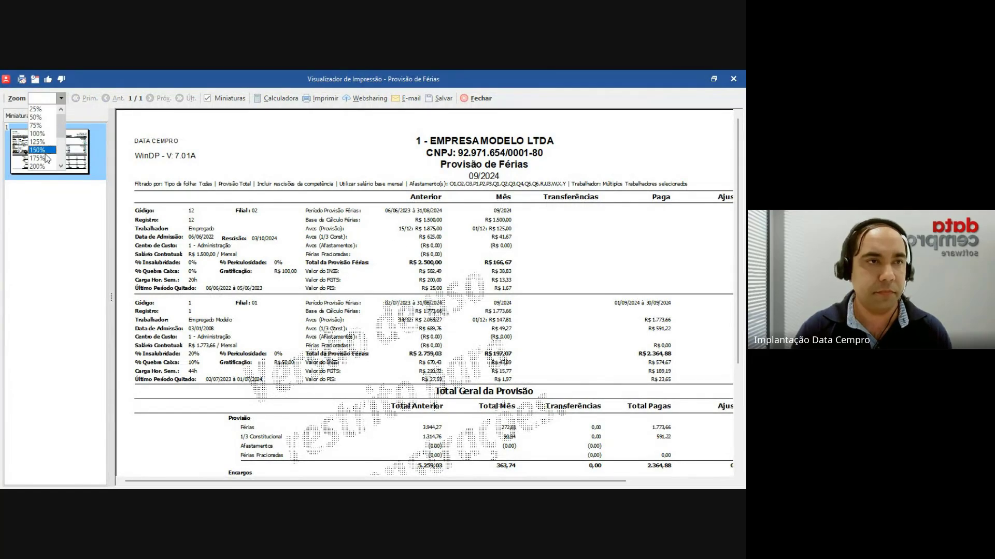
pyautogui.click(44, 156)
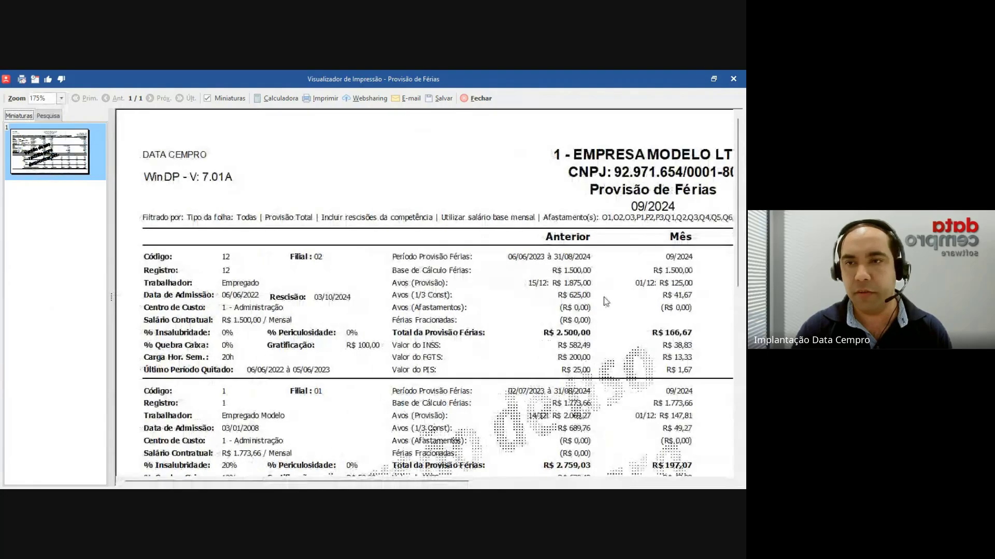
pyautogui.moveTo(738, 258); pyautogui.dragTo(739, 308)
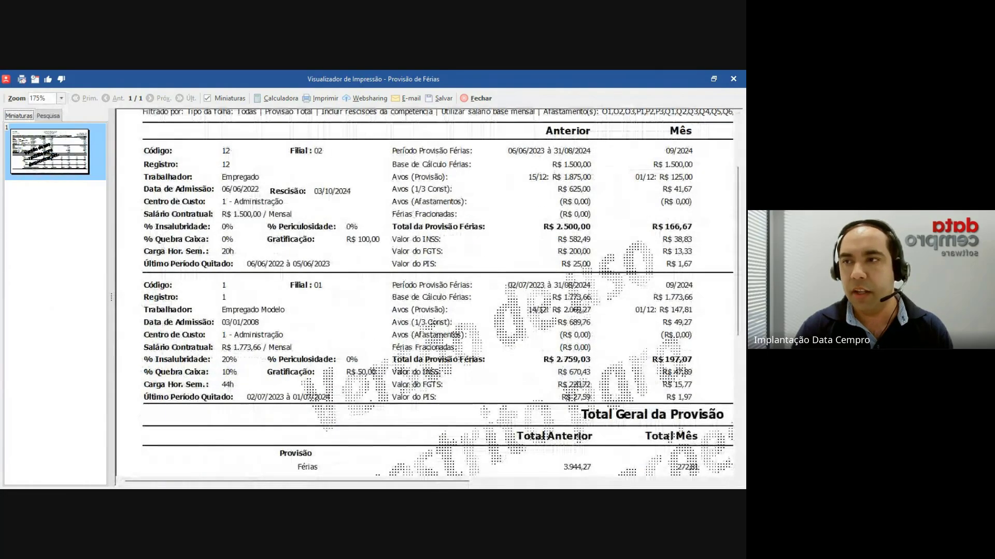
# - Examine both workers' details and compare their Anterior and Mês provisions, including the accrued avos, in the vacation provision report
pyautogui.moveTo(217, 155)
pyautogui.mouseDown()
pyautogui.moveTo(259, 431)
pyautogui.moveTo(319, 295)
pyautogui.moveTo(215, 176)
pyautogui.moveTo(155, 290)
pyautogui.moveTo(296, 255)
pyautogui.mouseUp()
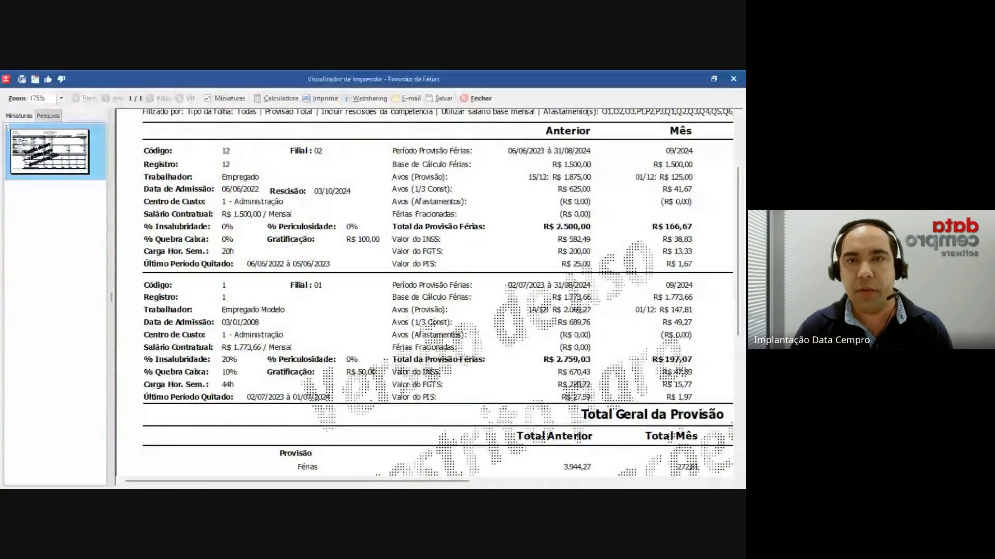
pyautogui.moveTo(521, 137)
pyautogui.mouseDown()
pyautogui.moveTo(565, 259)
pyautogui.moveTo(612, 218)
pyautogui.moveTo(588, 130)
pyautogui.moveTo(501, 132)
pyautogui.mouseUp()
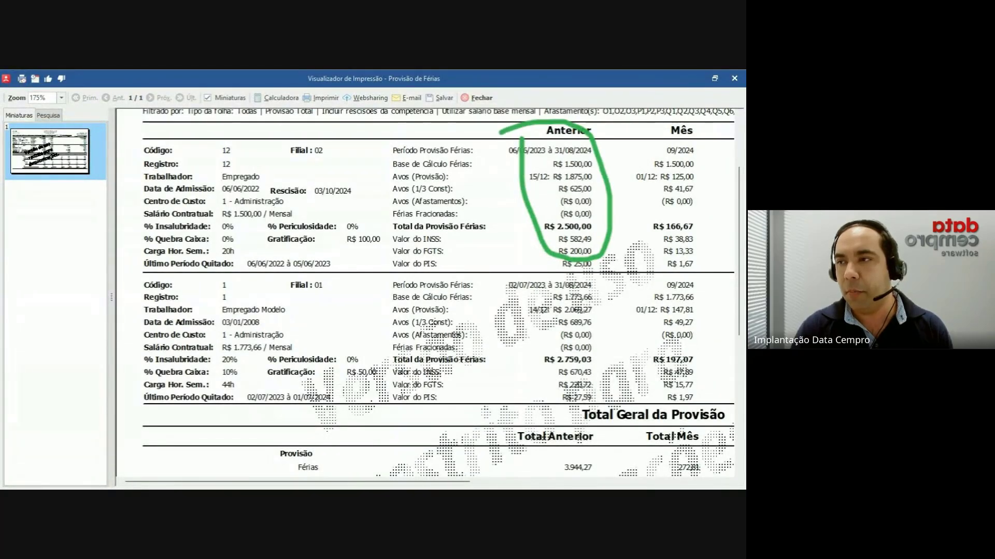
pyautogui.moveTo(569, 179)
pyautogui.mouseDown()
pyautogui.moveTo(541, 168)
pyautogui.moveTo(519, 177)
pyautogui.mouseUp()
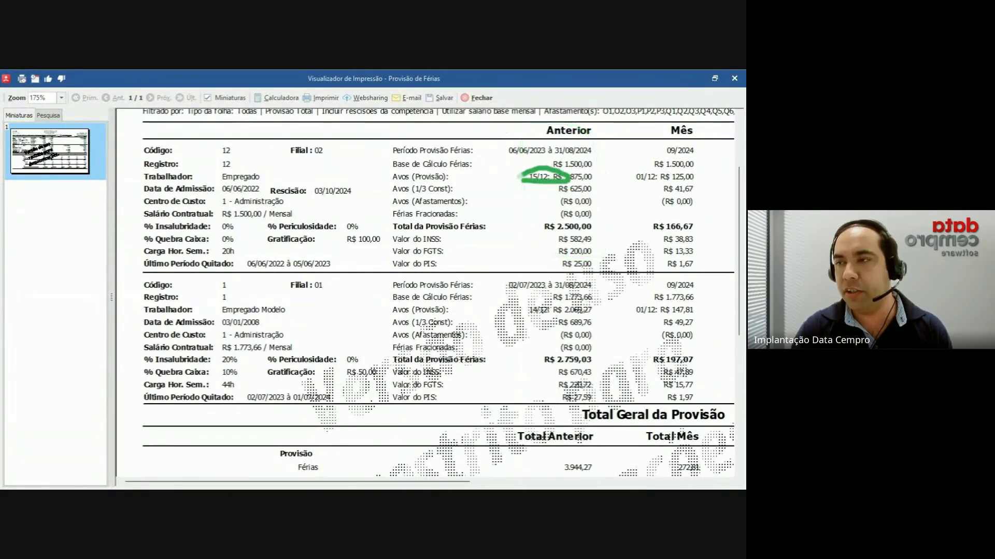
pyautogui.moveTo(541, 317)
pyautogui.mouseDown()
pyautogui.moveTo(523, 316)
pyautogui.moveTo(563, 301)
pyautogui.moveTo(521, 296)
pyautogui.moveTo(520, 314)
pyautogui.mouseUp()
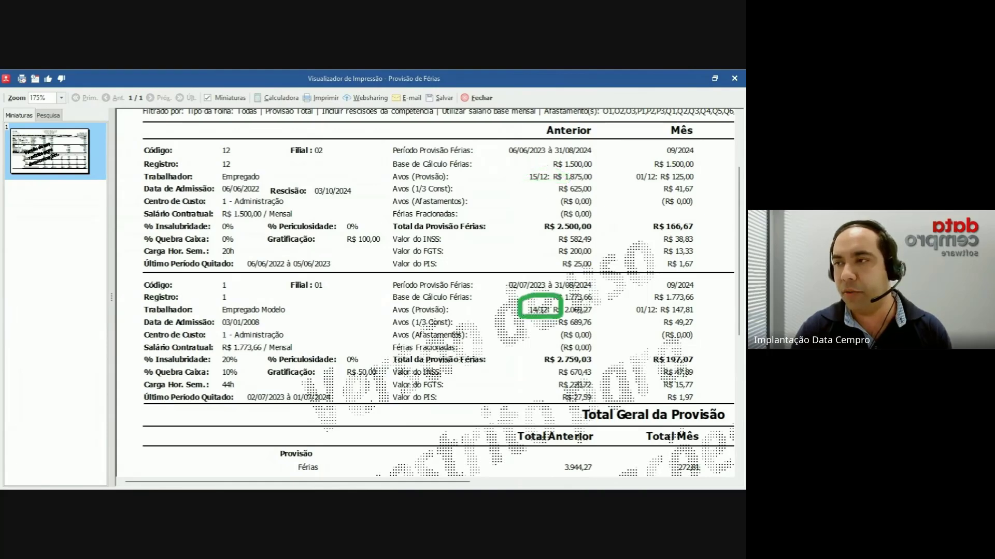
pyautogui.moveTo(624, 191)
pyautogui.mouseDown()
pyautogui.moveTo(704, 190)
pyautogui.moveTo(709, 158)
pyautogui.moveTo(602, 177)
pyautogui.mouseUp()
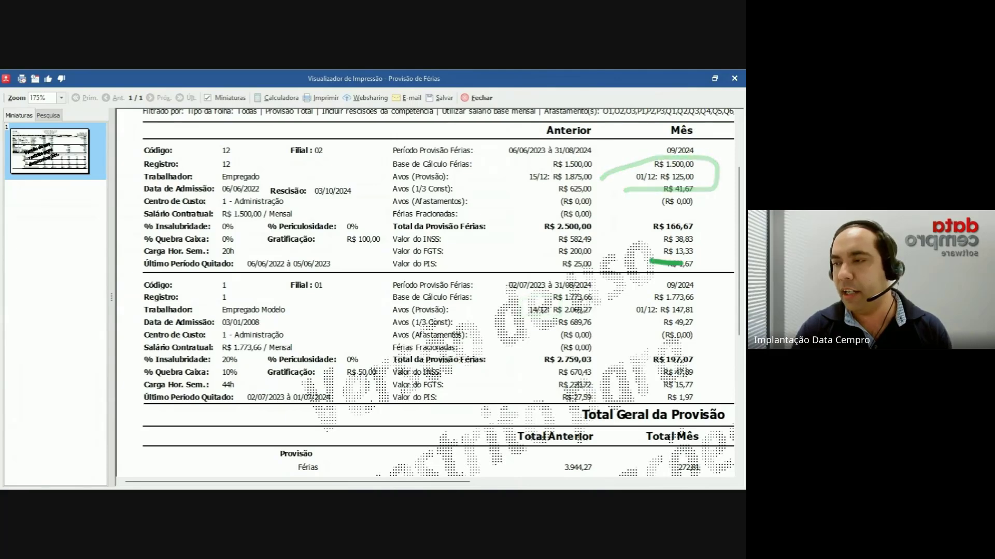
pyautogui.moveTo(650, 259); pyautogui.dragTo(674, 265)
pyautogui.moveTo(627, 300)
pyautogui.mouseDown()
pyautogui.moveTo(694, 313)
pyautogui.moveTo(666, 291)
pyautogui.moveTo(658, 300)
pyautogui.mouseUp()
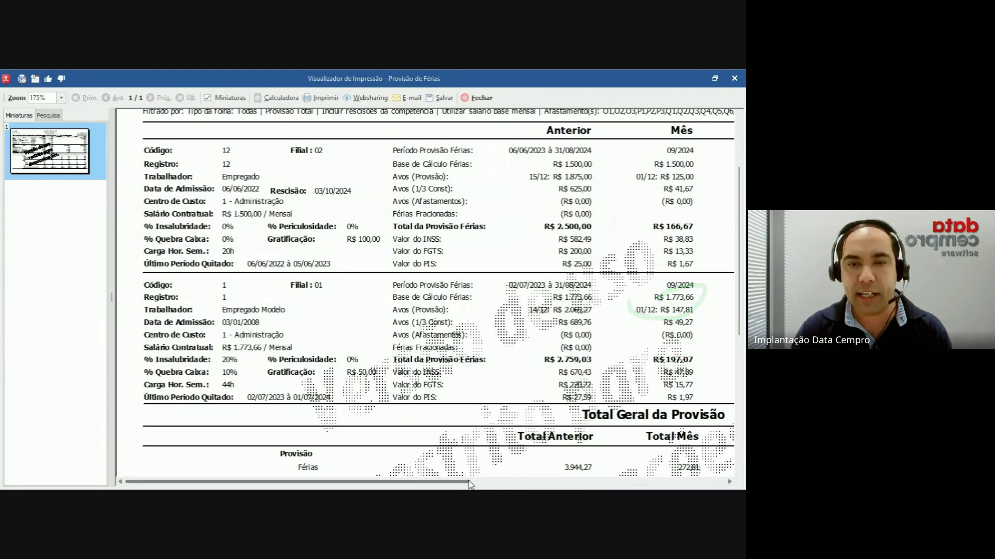
# - Examine the Transferências and Paga columns of the vacation provision report, including Empregado Modelo's paid vacation period
pyautogui.moveTo(471, 482); pyautogui.dragTo(550, 484)
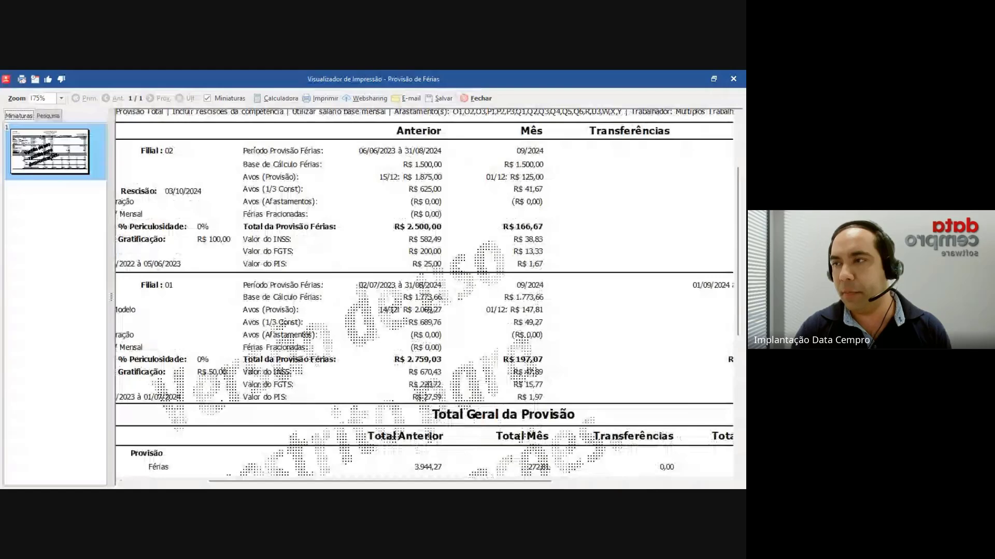
pyautogui.moveTo(580, 124)
pyautogui.mouseDown()
pyautogui.moveTo(603, 389)
pyautogui.moveTo(677, 378)
pyautogui.moveTo(691, 181)
pyautogui.moveTo(680, 122)
pyautogui.moveTo(583, 127)
pyautogui.mouseUp()
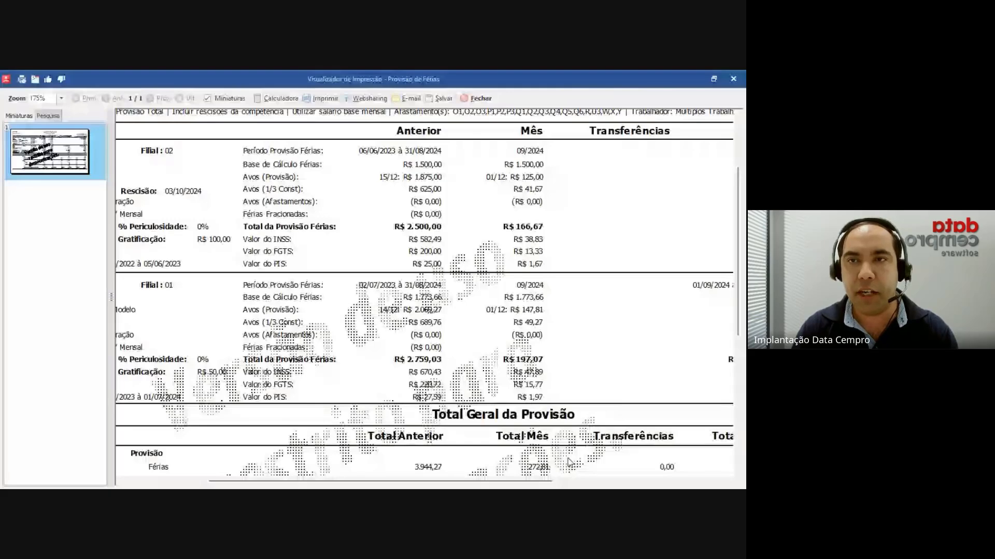
pyautogui.moveTo(550, 481); pyautogui.dragTo(720, 484)
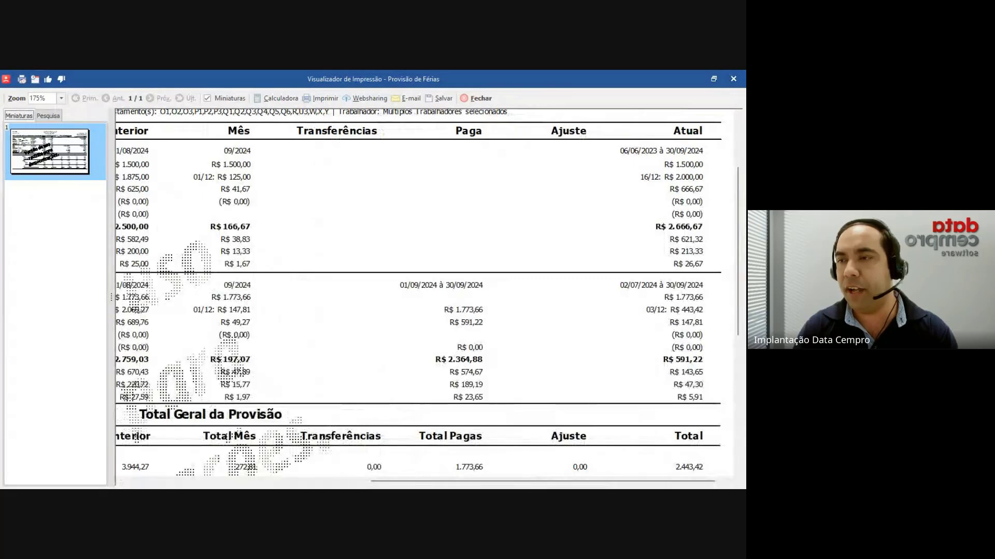
pyautogui.moveTo(388, 282)
pyautogui.mouseDown()
pyautogui.moveTo(540, 307)
pyautogui.moveTo(524, 292)
pyautogui.mouseUp()
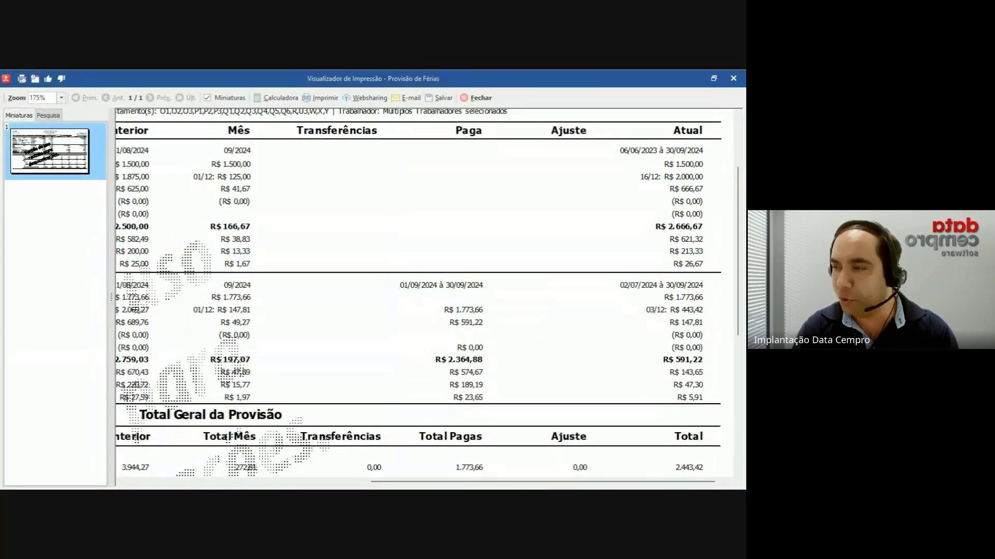
pyautogui.moveTo(418, 301)
pyautogui.mouseDown()
pyautogui.moveTo(409, 350)
pyautogui.moveTo(472, 424)
pyautogui.moveTo(528, 321)
pyautogui.moveTo(448, 296)
pyautogui.moveTo(416, 298)
pyautogui.mouseUp()
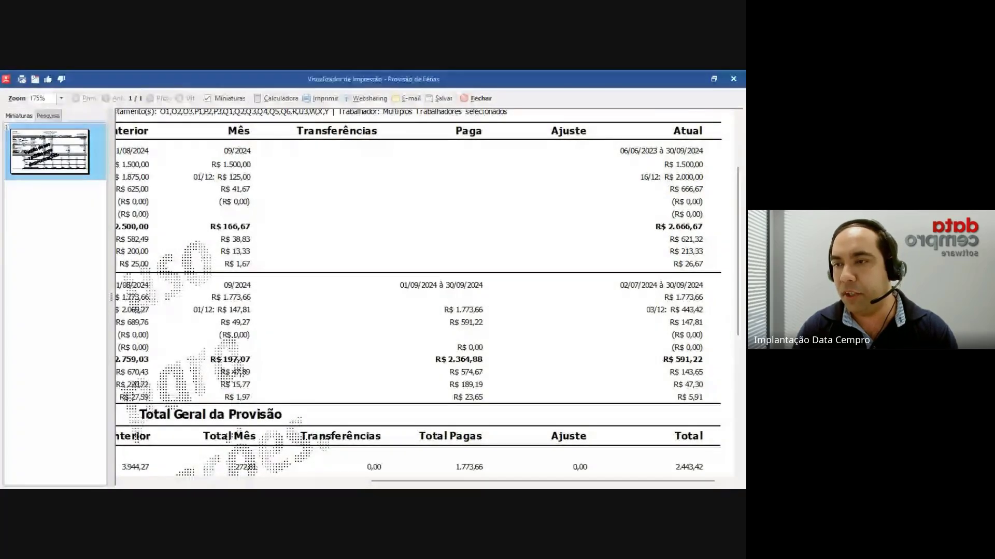
# - Compare Empregado Modelo's Anterior provision with the Paga and Atual amounts
pyautogui.hscroll(-1, 425, 298)
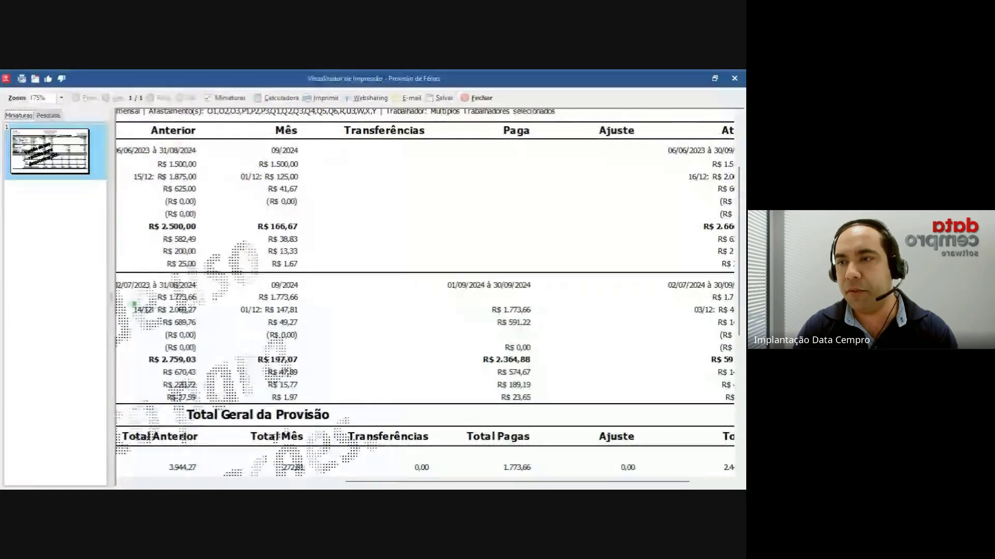
pyautogui.moveTo(153, 293); pyautogui.dragTo(194, 309)
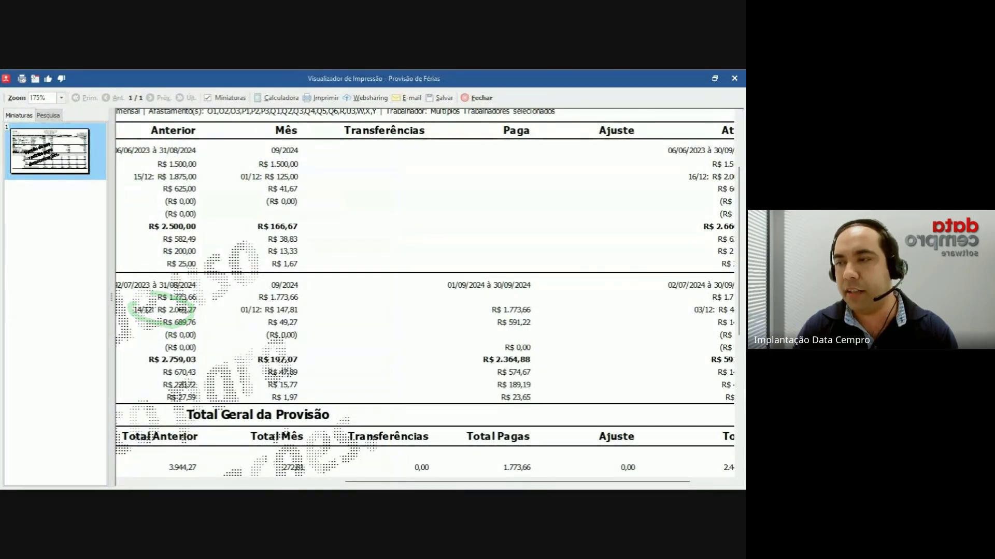
pyautogui.moveTo(462, 330)
pyautogui.mouseDown()
pyautogui.moveTo(580, 309)
pyautogui.moveTo(555, 299)
pyautogui.mouseUp()
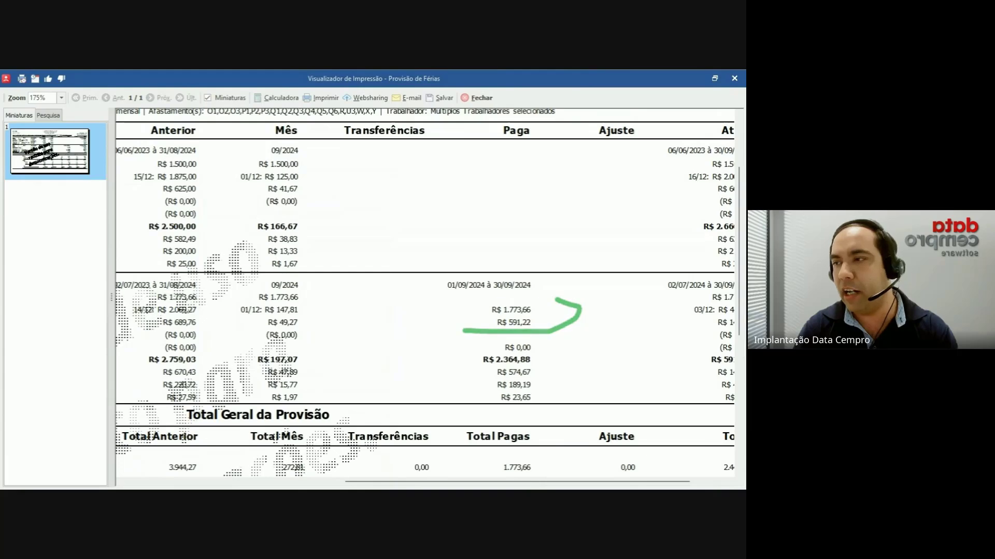
pyautogui.moveTo(709, 302)
pyautogui.mouseDown()
pyautogui.moveTo(693, 305)
pyautogui.moveTo(699, 316)
pyautogui.moveTo(723, 313)
pyautogui.mouseUp()
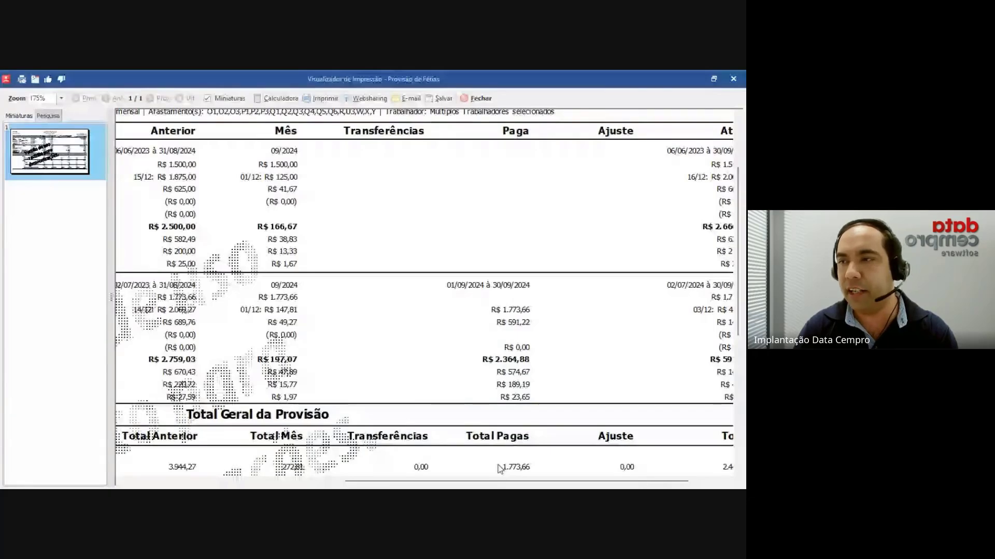
# - Examine Empregado Modelo's paid vacation values and the Ajuste column, and close the report preview
pyautogui.hscroll(2, 499, 469)
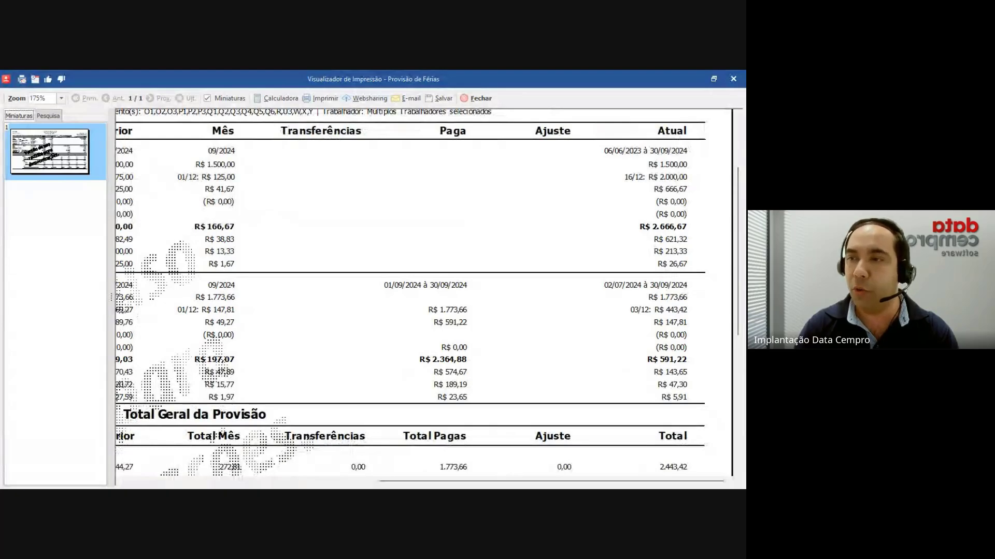
pyautogui.moveTo(362, 278)
pyautogui.mouseDown()
pyautogui.moveTo(398, 400)
pyautogui.moveTo(489, 388)
pyautogui.moveTo(469, 260)
pyautogui.moveTo(386, 265)
pyautogui.moveTo(367, 279)
pyautogui.mouseUp()
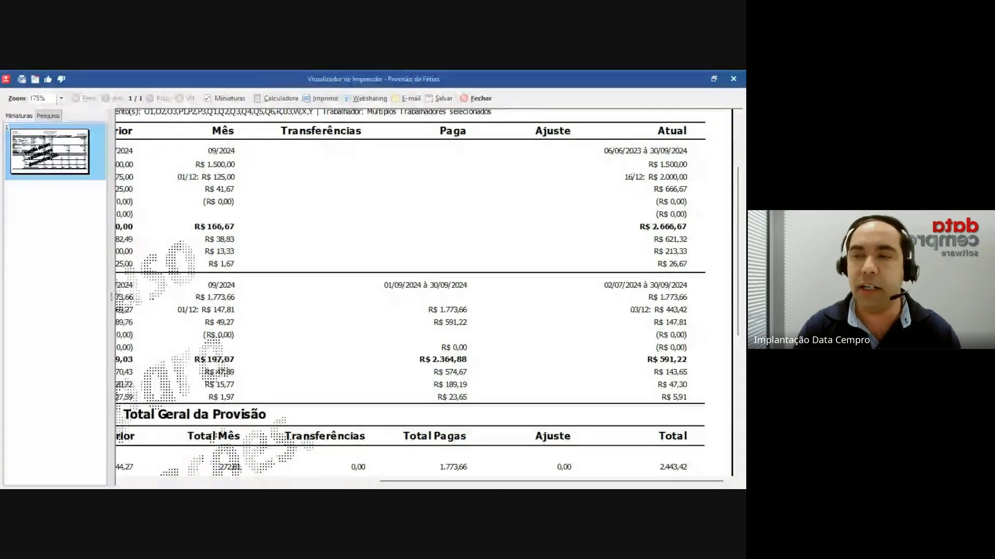
pyautogui.moveTo(390, 247)
pyautogui.mouseDown()
pyautogui.moveTo(440, 399)
pyautogui.moveTo(497, 386)
pyautogui.mouseUp()
pyautogui.moveTo(533, 277)
pyautogui.mouseDown()
pyautogui.moveTo(536, 386)
pyautogui.moveTo(604, 375)
pyautogui.moveTo(570, 284)
pyautogui.moveTo(534, 278)
pyautogui.mouseUp()
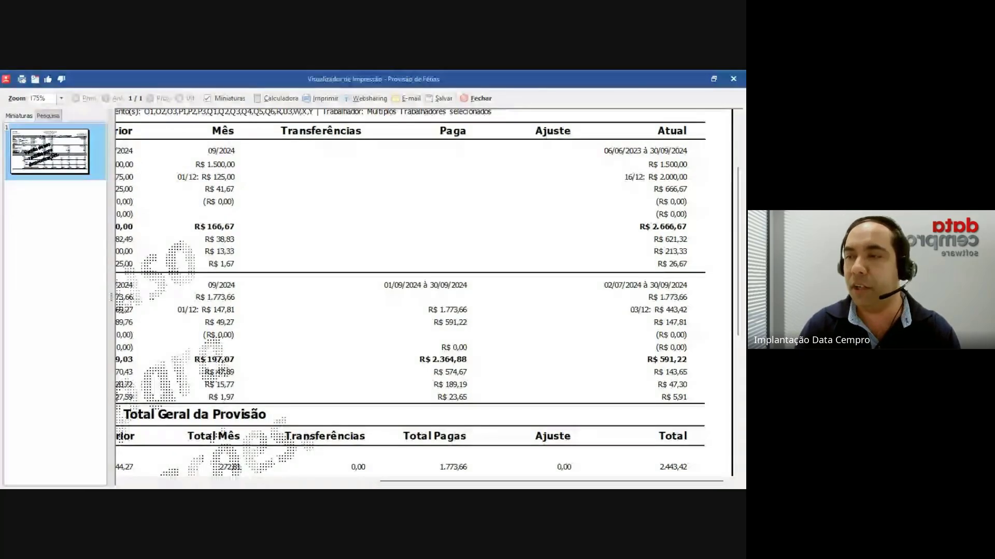
pyautogui.moveTo(536, 303)
pyautogui.mouseDown()
pyautogui.moveTo(560, 384)
pyautogui.moveTo(589, 300)
pyautogui.moveTo(548, 290)
pyautogui.moveTo(545, 303)
pyautogui.mouseUp()
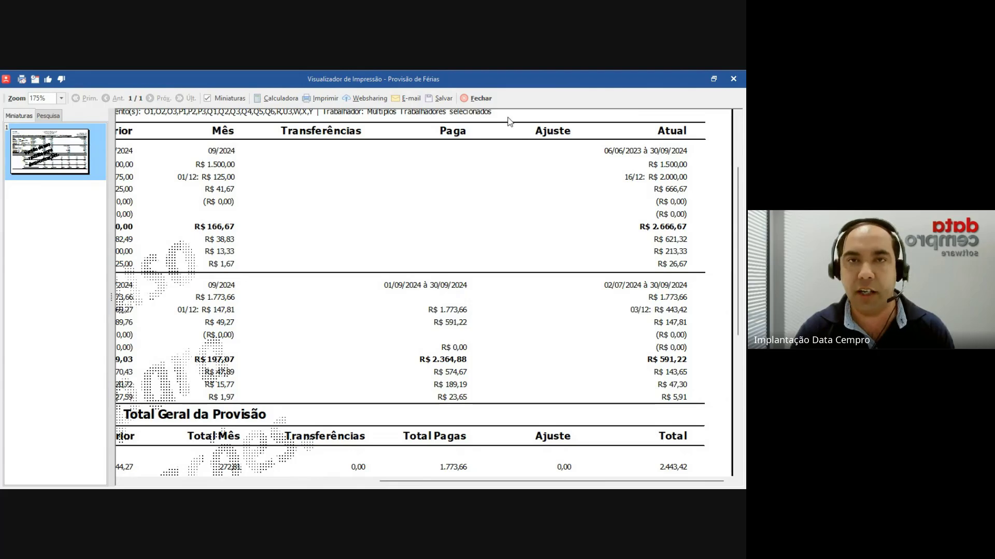
pyautogui.click(475, 98)
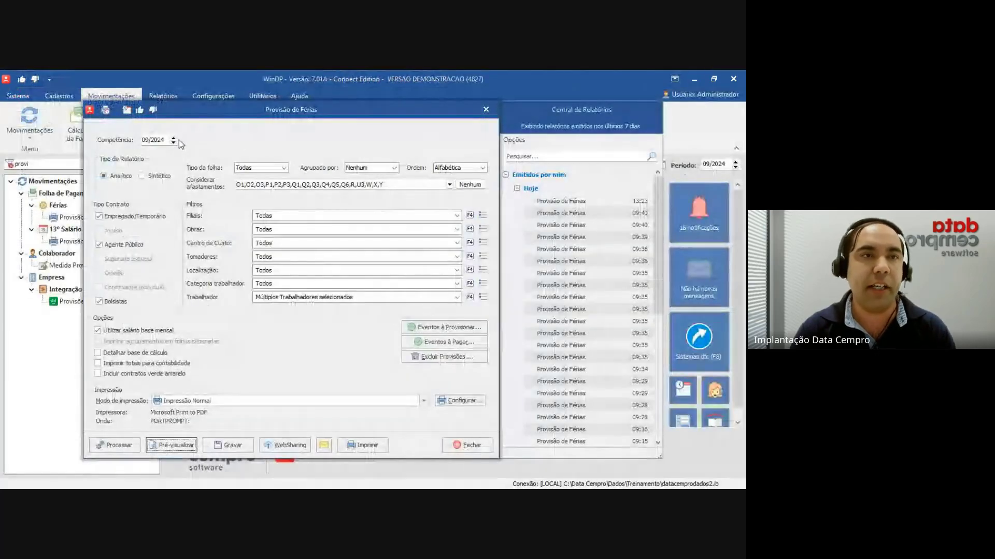
# - Set the competência to 10/2024 and preview the vacation provision report for all workers
pyautogui.click(173, 138)
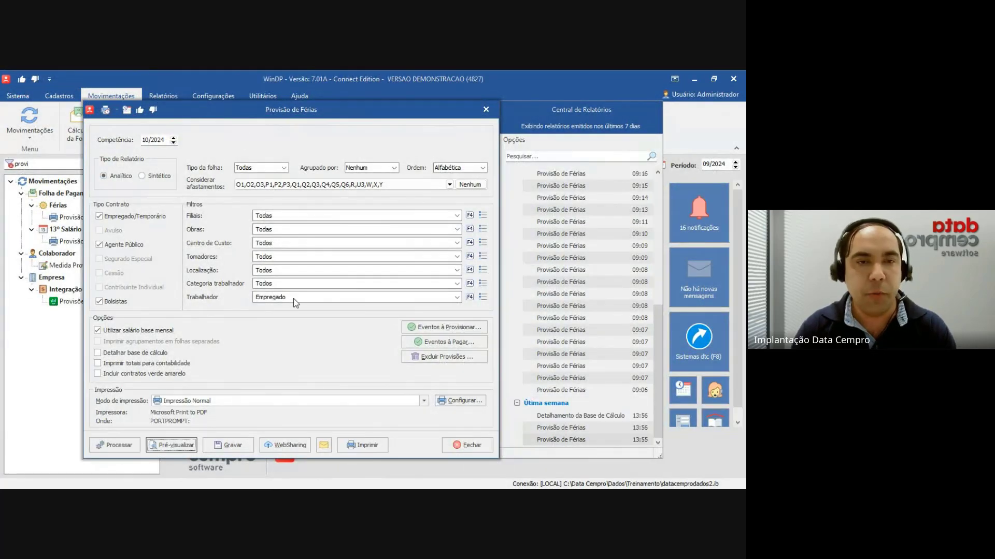
pyautogui.click(295, 303)
pyautogui.click(285, 305)
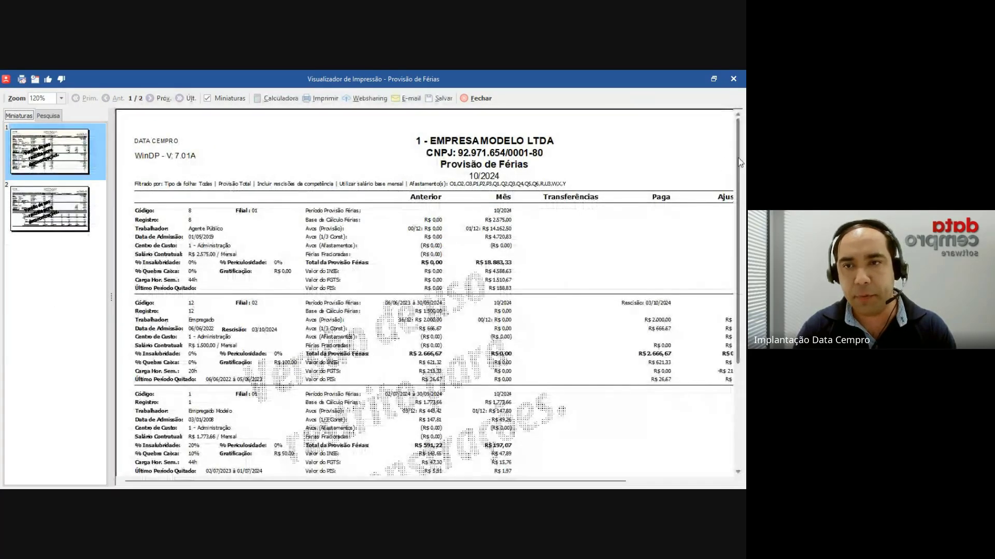
# - Review both pages of the 10/2024 vacation provision report through to the Total Geral da Provisão
pyautogui.scroll(-1, 740, 179)
pyautogui.moveTo(741, 179); pyautogui.dragTo(711, 250)
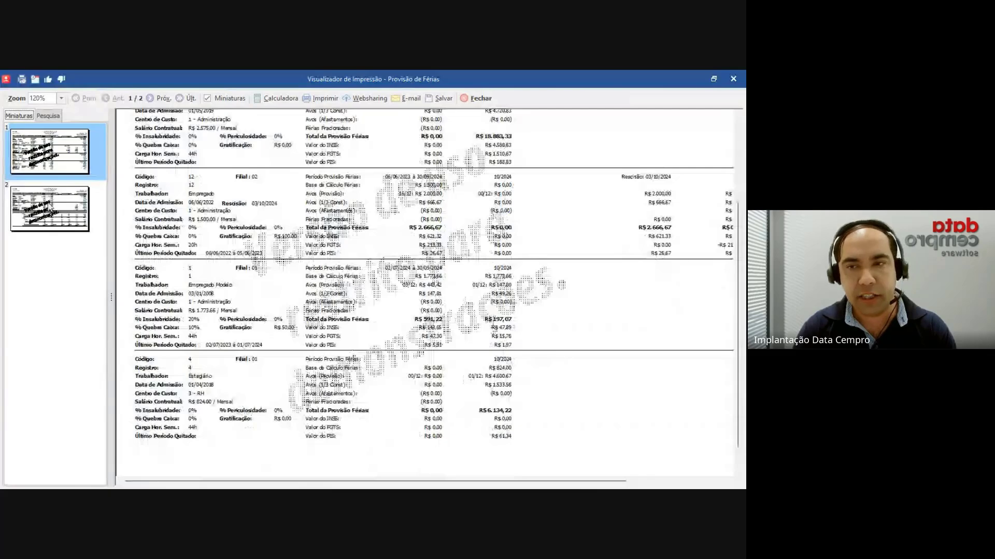
pyautogui.scroll(-3, 680, 293)
pyautogui.scroll(-2, 679, 293)
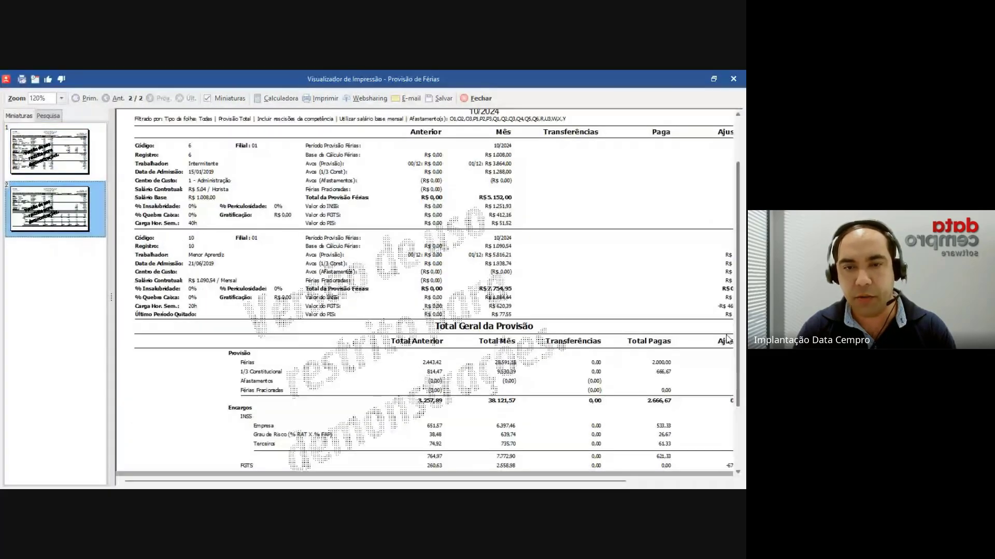
pyautogui.scroll(-3, 729, 339)
pyautogui.moveTo(580, 481); pyautogui.dragTo(683, 481)
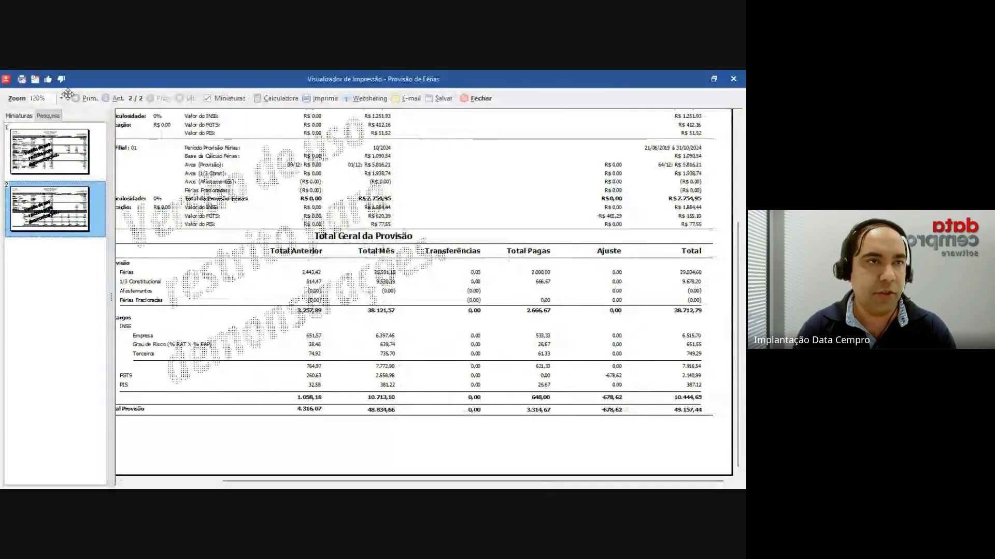
# - Enlarge the report to 175%, examine the Total Provisão figures on the second page, and close the preview
pyautogui.click(66, 96)
pyautogui.click(42, 151)
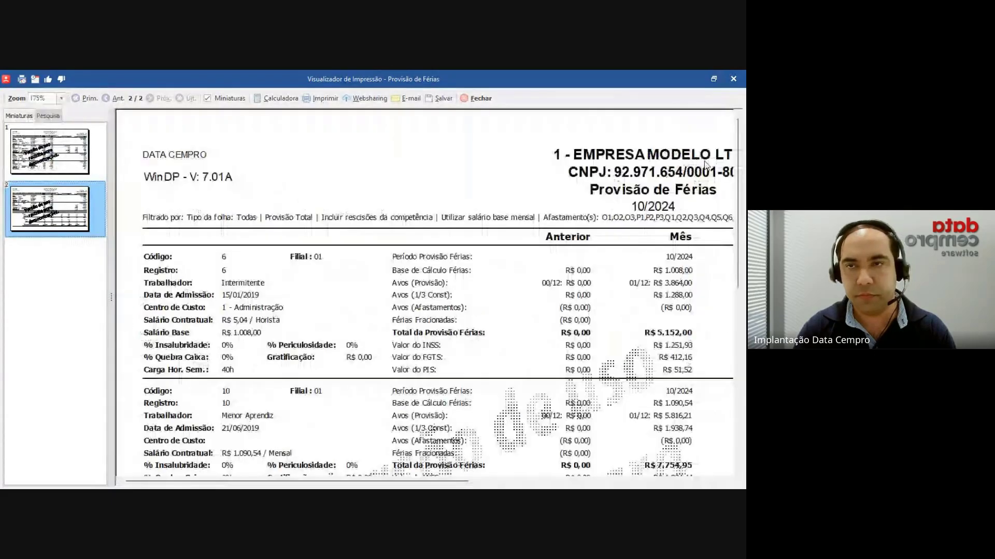
pyautogui.scroll(-5, 734, 302)
pyautogui.scroll(-2, 732, 297)
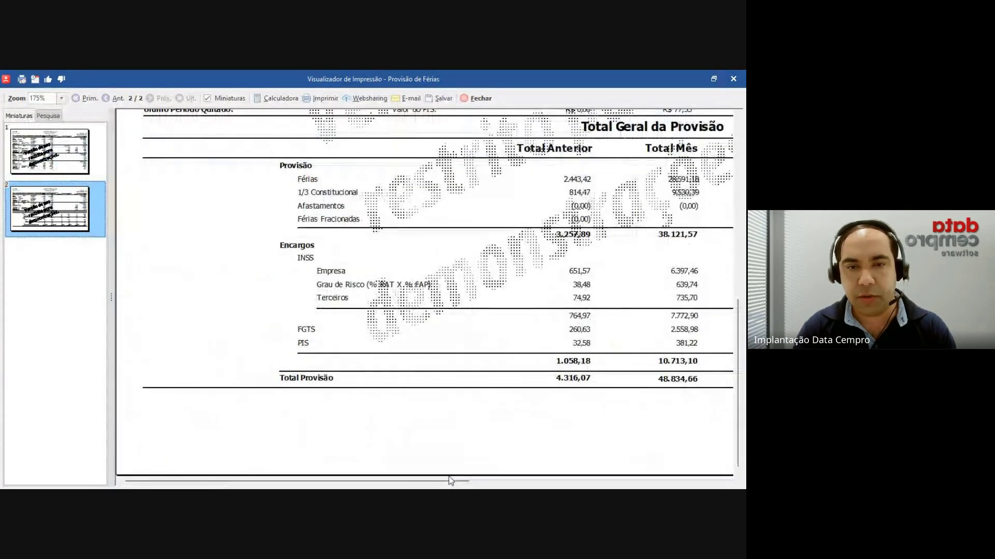
pyautogui.moveTo(451, 481); pyautogui.dragTo(706, 485)
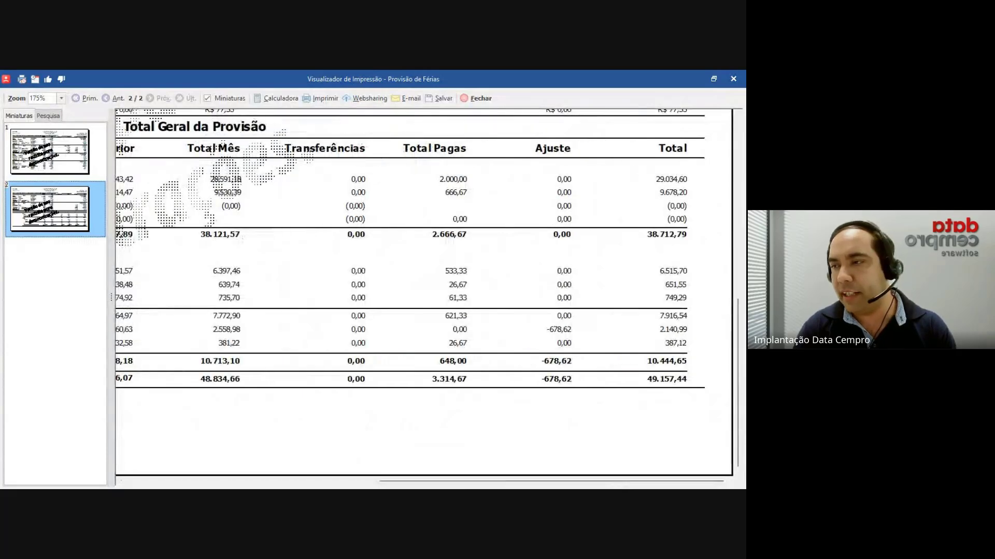
pyautogui.moveTo(684, 394)
pyautogui.mouseDown()
pyautogui.moveTo(705, 386)
pyautogui.moveTo(642, 369)
pyautogui.moveTo(626, 386)
pyautogui.moveTo(686, 396)
pyautogui.mouseUp()
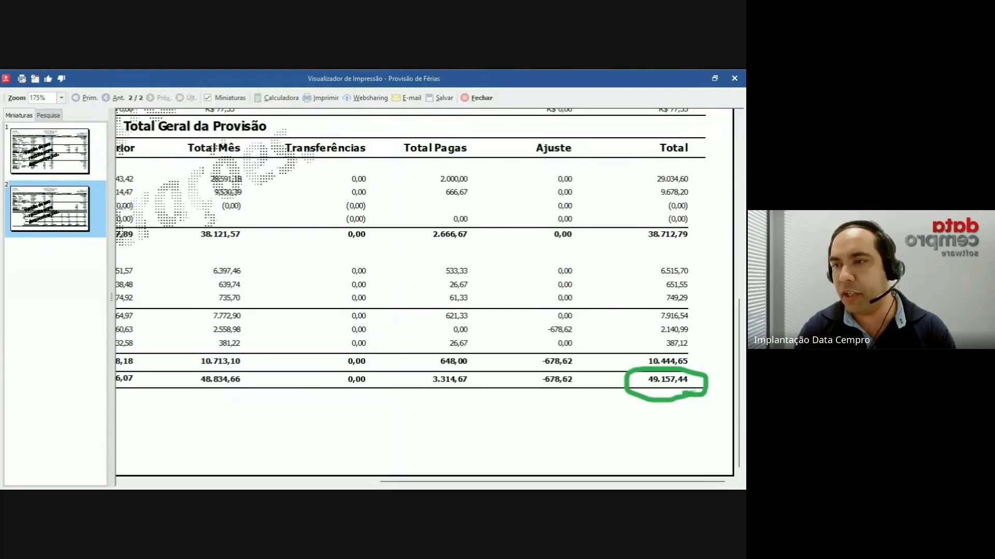
pyautogui.click(480, 99)
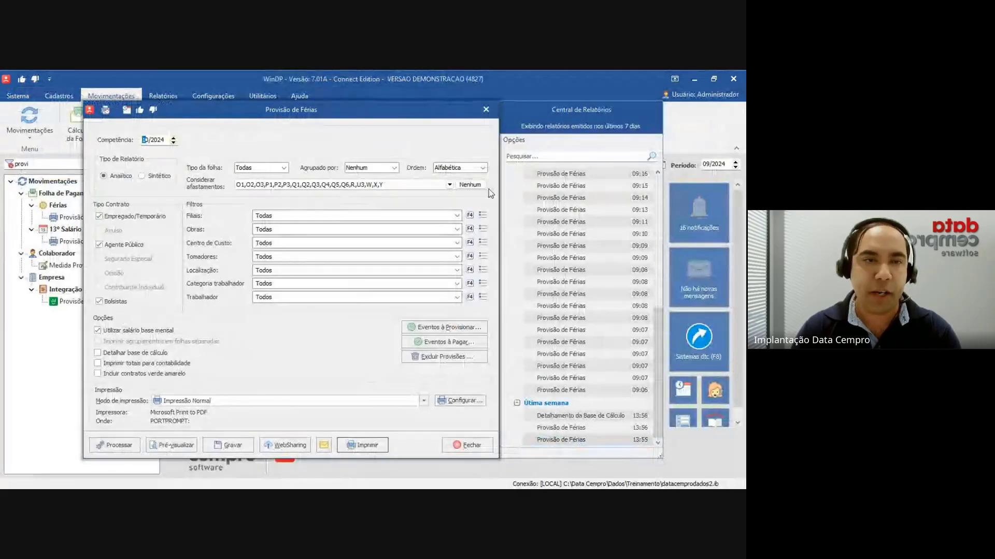
# - Close the Provisão de Férias settings and open the Provisão de 13º Salário report
pyautogui.click(484, 110)
pyautogui.press('Escape')
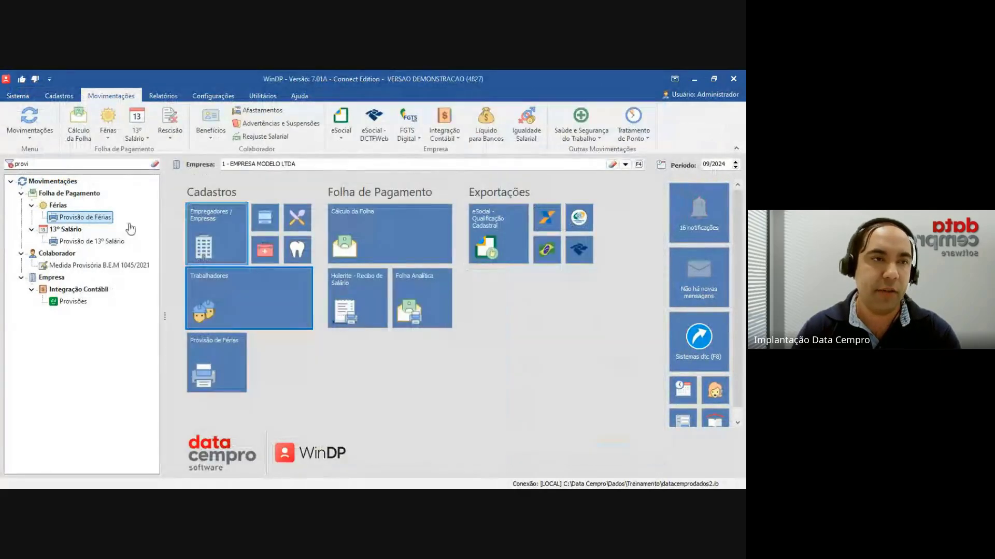
pyautogui.click(97, 242)
pyautogui.doubleClick(96, 242)
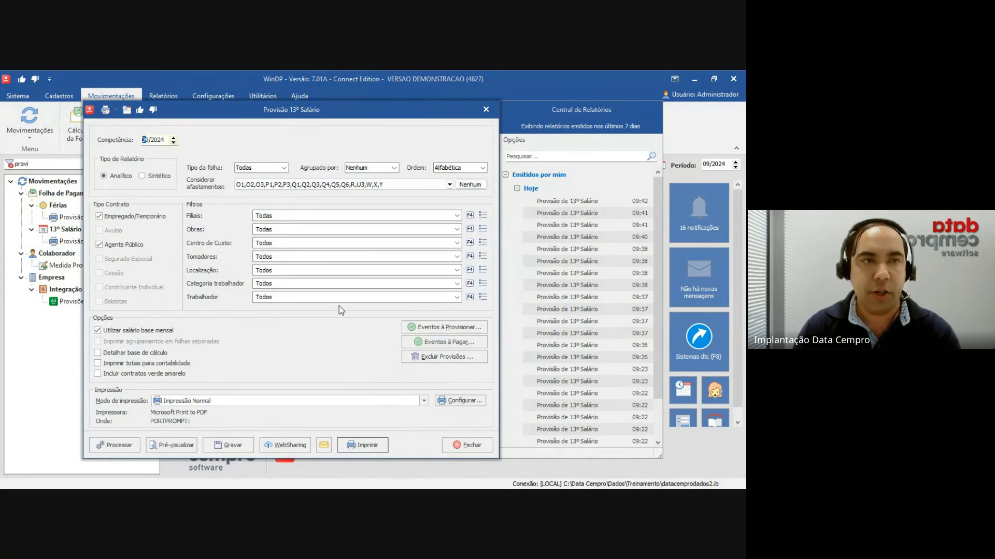
# - Filter the 13º Salário provision report to the workers 12 - Empregado and 1 - Empregado Modelo, and preview it for 09/2024
pyautogui.click(483, 296)
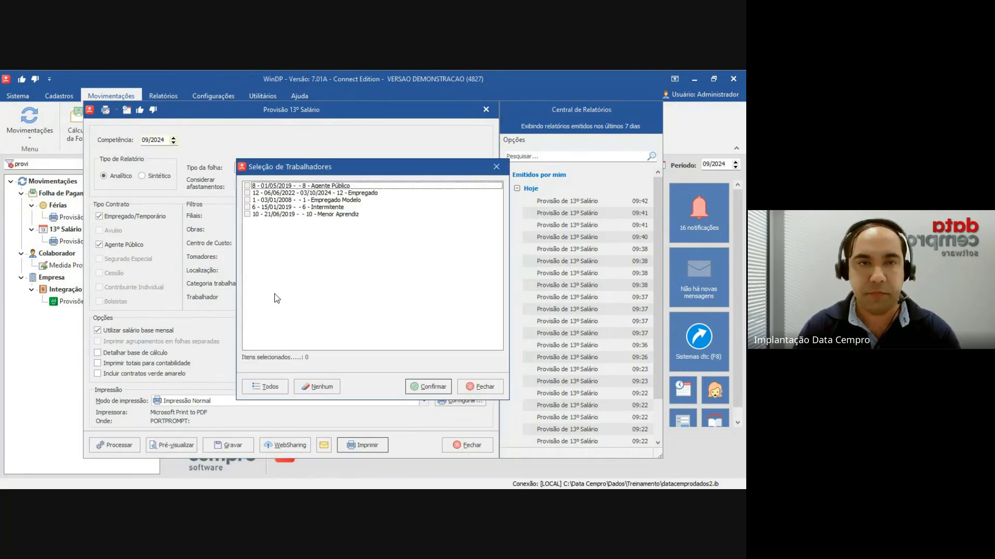
pyautogui.click(263, 193)
pyautogui.click(262, 187)
pyautogui.click(248, 193)
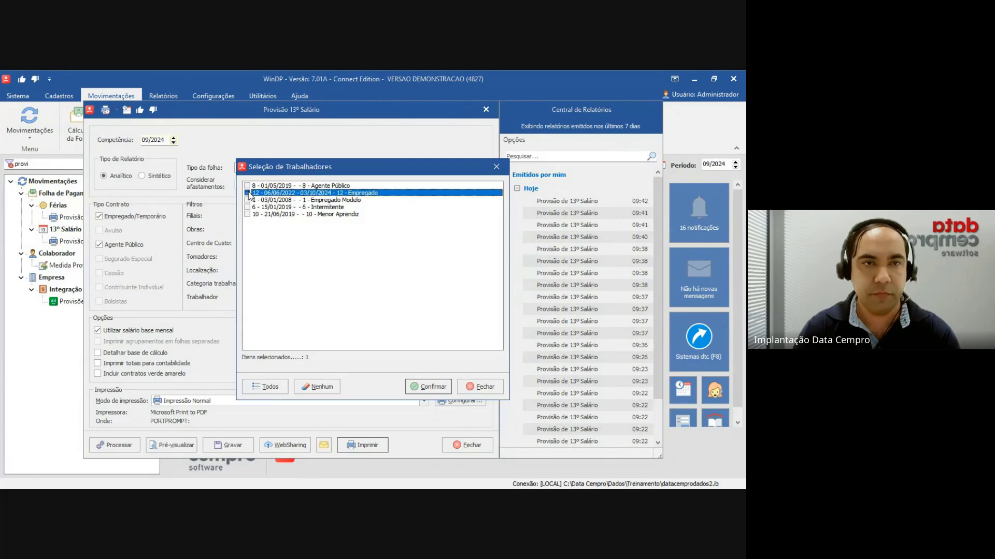
pyautogui.click(248, 200)
pyautogui.click(417, 390)
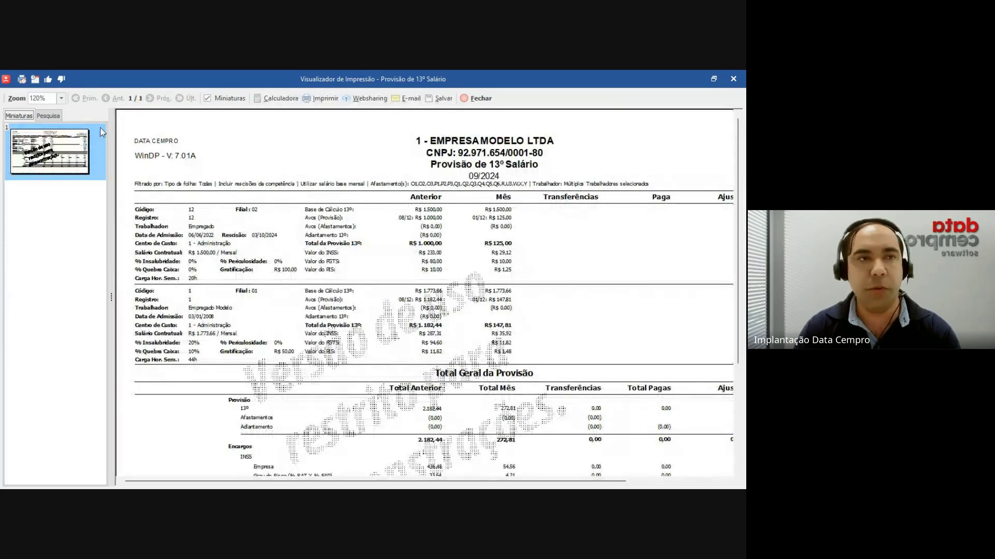
# - Enlarge the 09/2024 13º Salário provision report to 175%, review both workers across to the Atual column, and close the preview
pyautogui.click(61, 98)
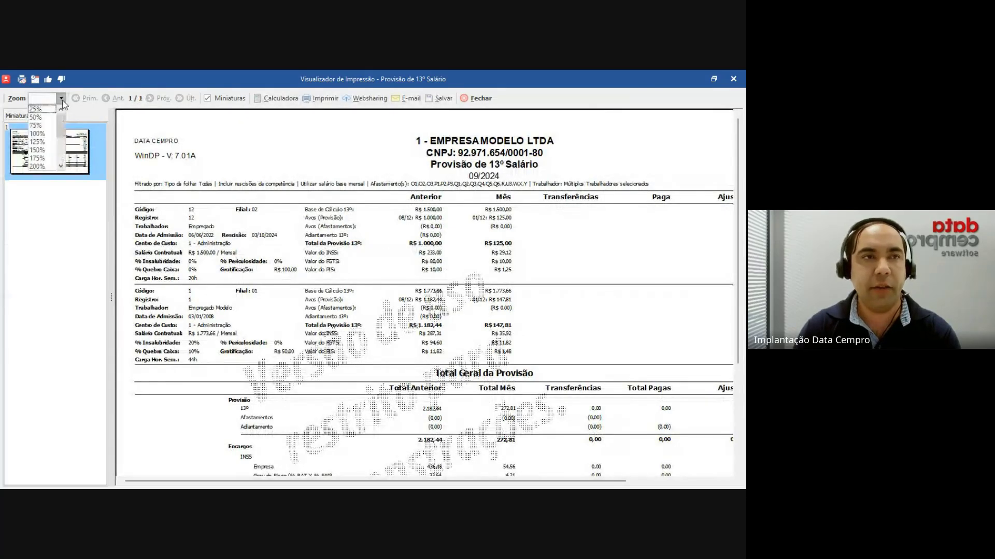
pyautogui.click(46, 158)
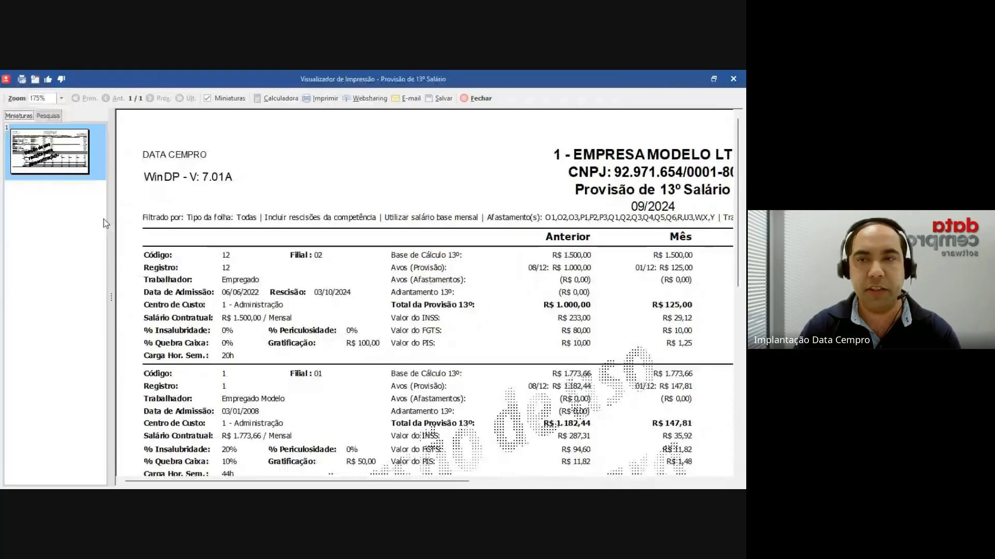
pyautogui.scroll(-3, 106, 223)
pyautogui.moveTo(414, 482); pyautogui.dragTo(676, 485)
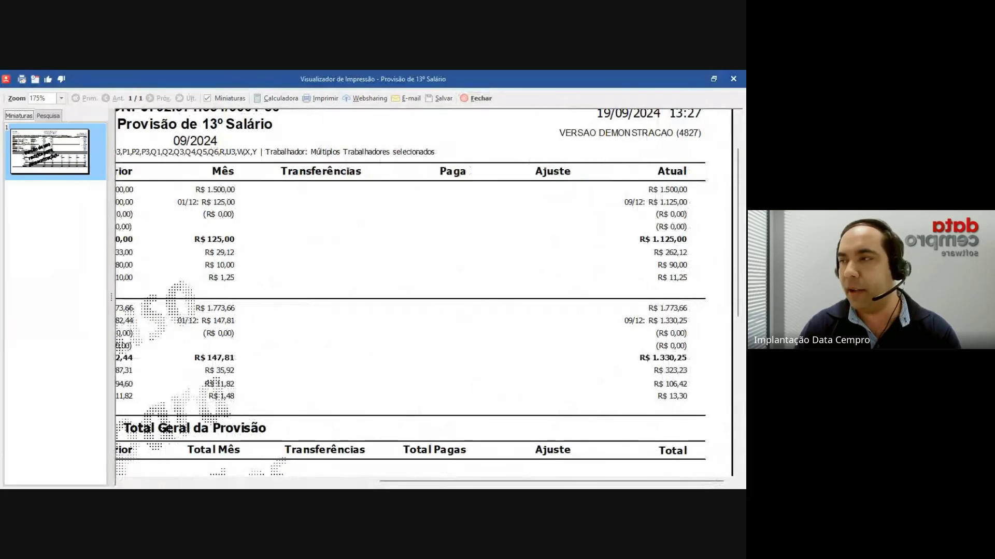
pyautogui.click(482, 100)
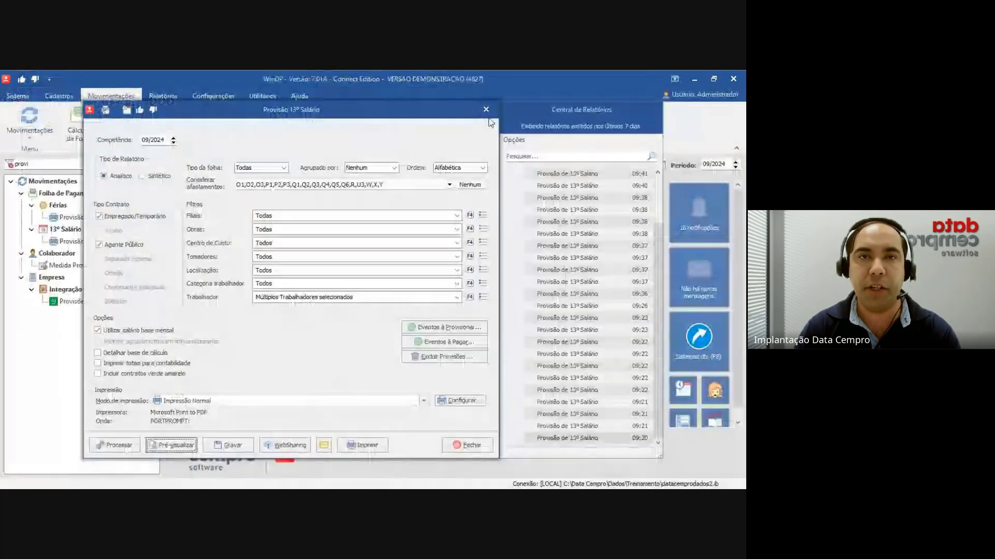
# - Preview the 13º Salário provision report for 11/2024 at 175% zoom, review it across to the Atual column, and close it
pyautogui.click(173, 138)
pyautogui.click(173, 138)
pyautogui.click(165, 447)
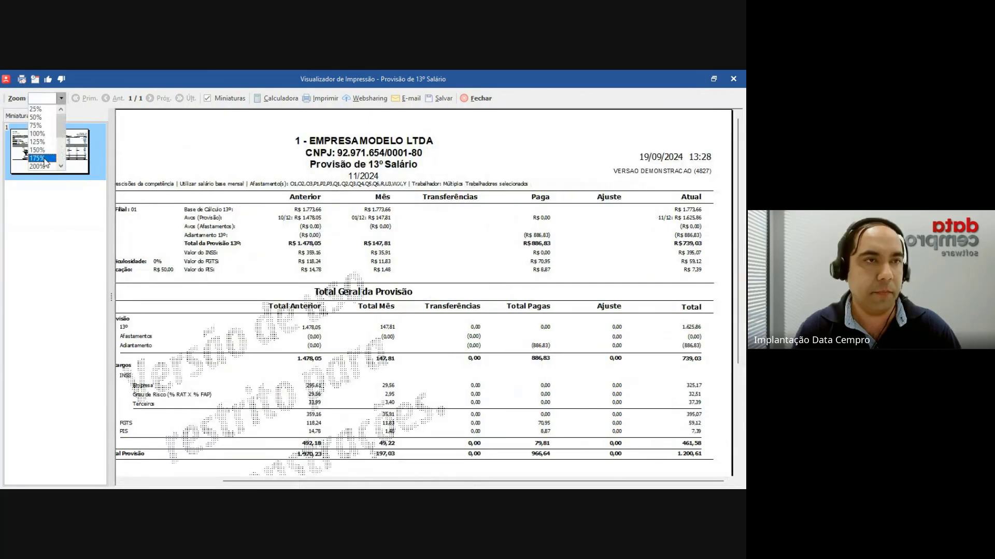
pyautogui.click(45, 157)
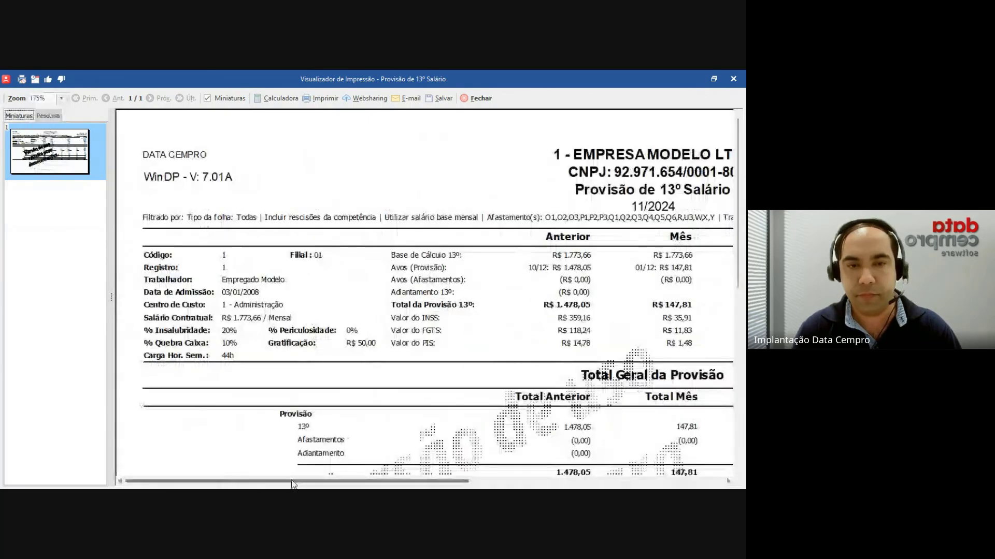
pyautogui.moveTo(313, 482); pyautogui.dragTo(572, 484)
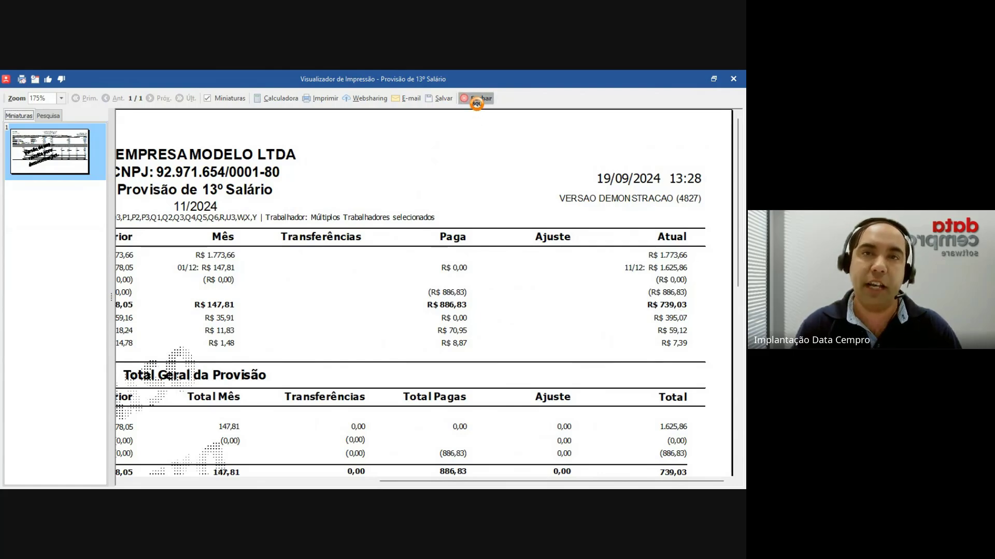
pyautogui.click(479, 99)
# - Preview the 13º Salário provision report for 12/2024 at 175% zoom, check the Paga and Atual columns, and close it
pyautogui.click(167, 445)
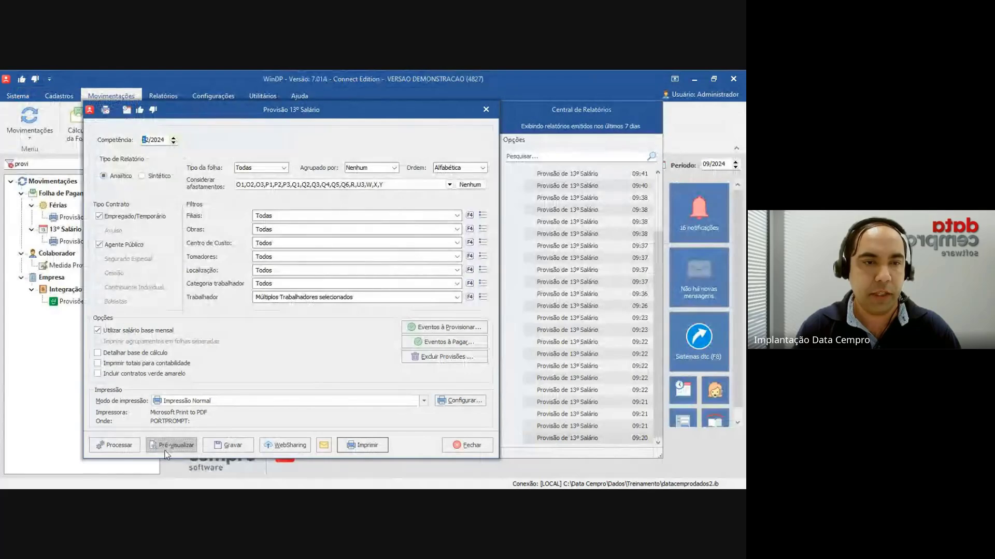
pyautogui.click(61, 98)
pyautogui.click(42, 159)
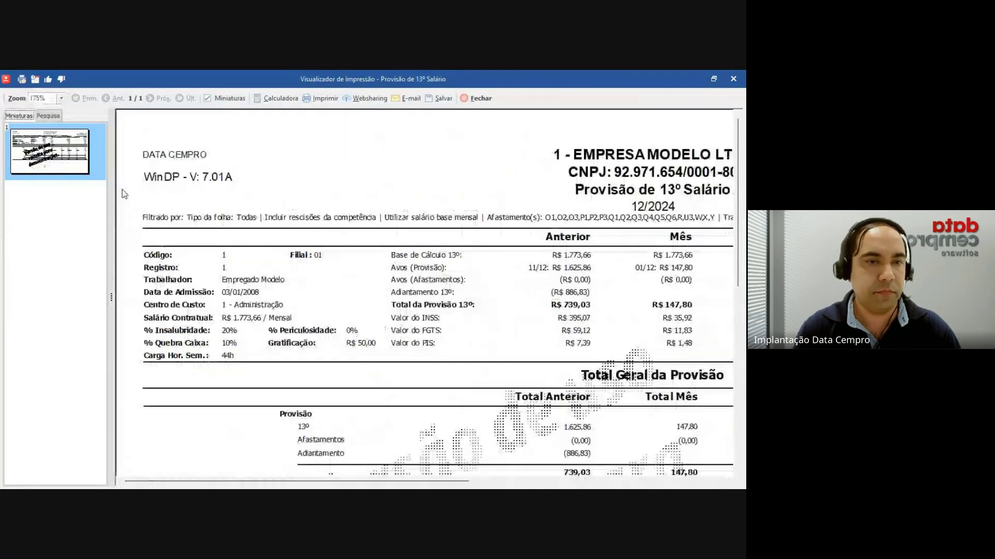
pyautogui.moveTo(214, 484); pyautogui.dragTo(472, 477)
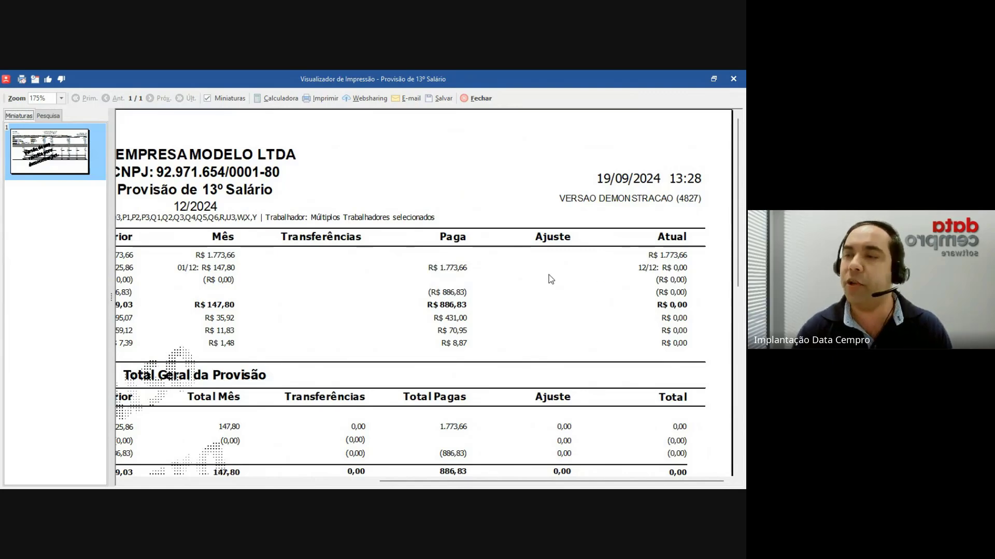
pyautogui.click(477, 98)
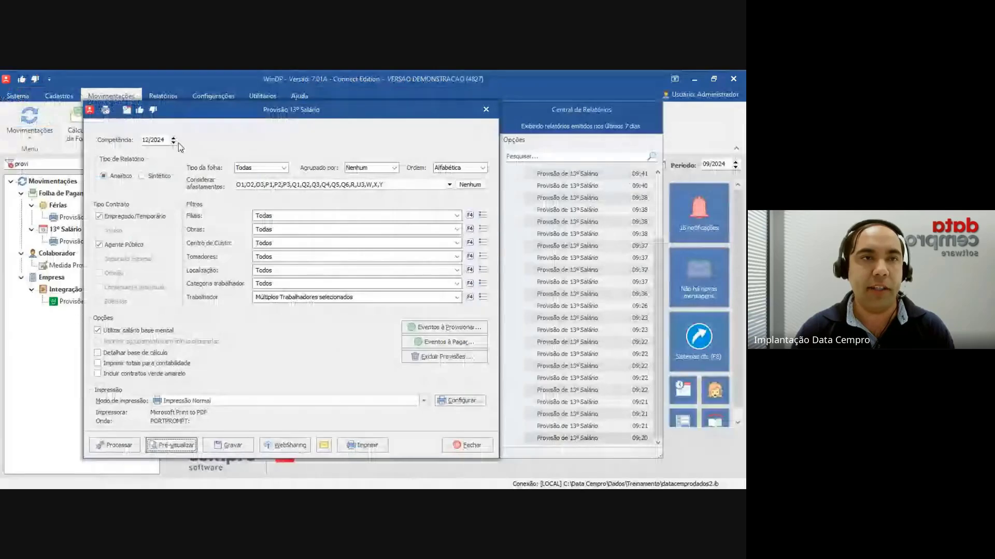
# - Set the Competência to 10/2024, reset the Trabalhador filter to Todos, and generate the 13º Salário provision report
pyautogui.click(174, 143)
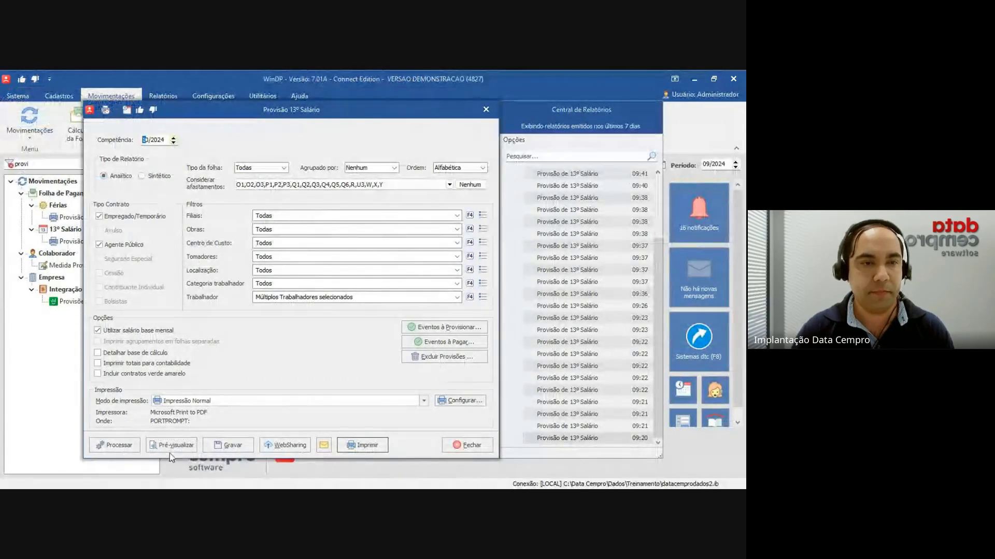
pyautogui.click(120, 444)
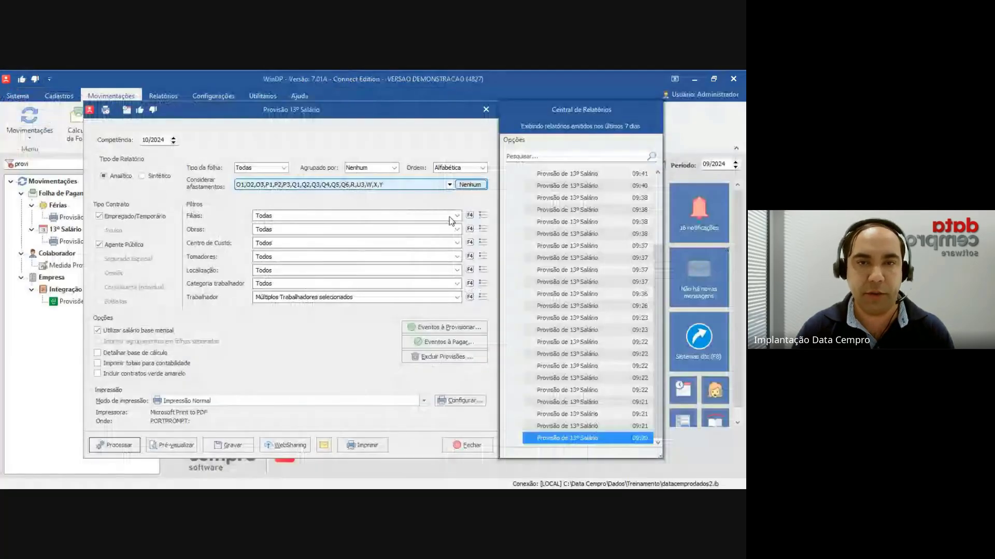
pyautogui.click(443, 299)
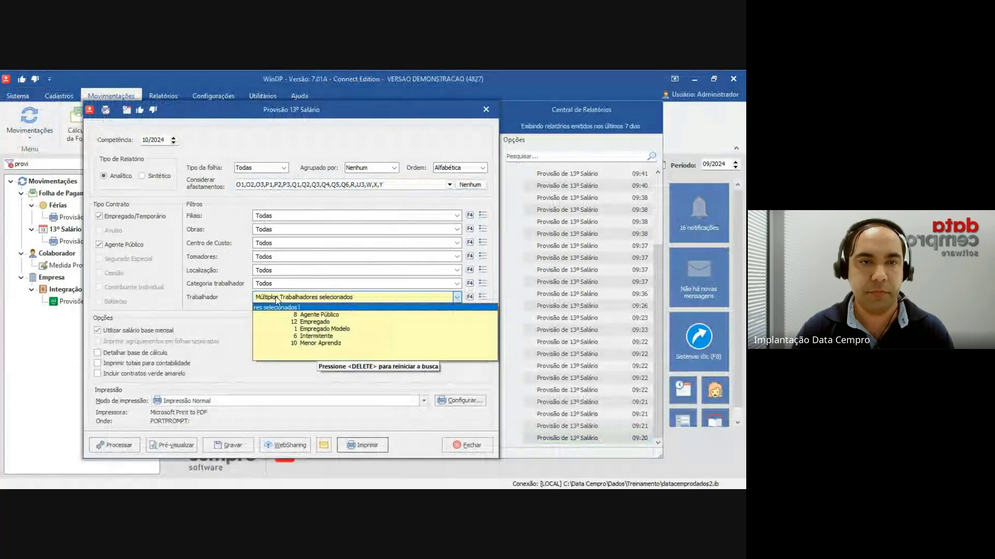
pyautogui.click(433, 307)
pyautogui.click(315, 386)
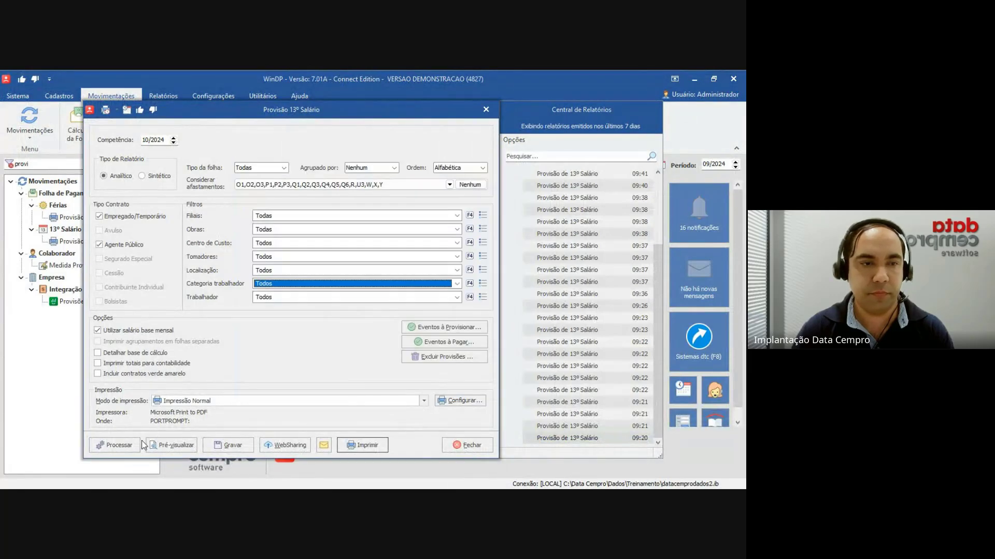
pyautogui.click(142, 444)
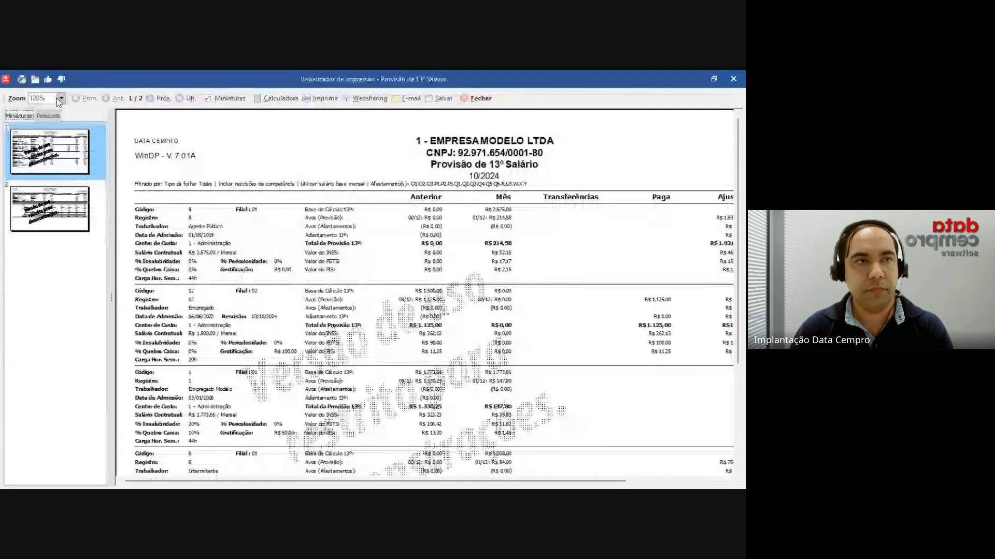
# - Enlarge the 10/2024 report to 175% and review every worker's provision on the first page, including the Ajuste and Atual columns
pyautogui.click(61, 99)
pyautogui.click(43, 160)
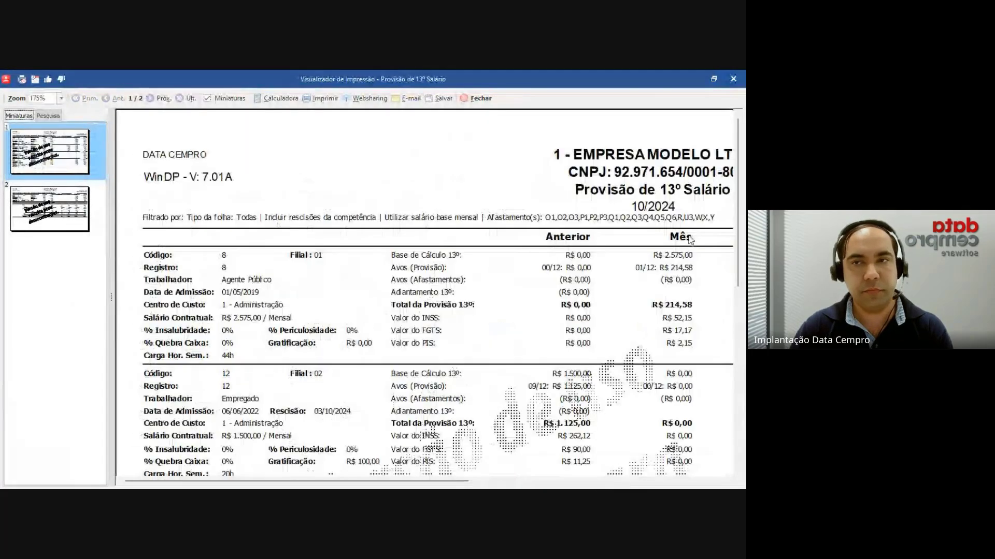
pyautogui.moveTo(738, 246); pyautogui.dragTo(739, 428)
pyautogui.click(62, 168)
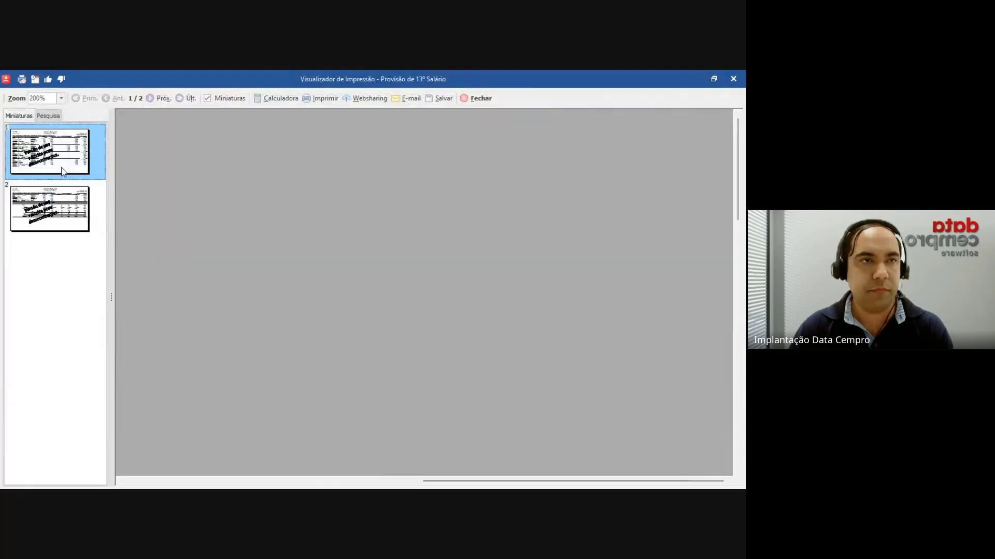
pyautogui.moveTo(738, 283); pyautogui.dragTo(729, 354)
pyautogui.scroll(-3, 728, 355)
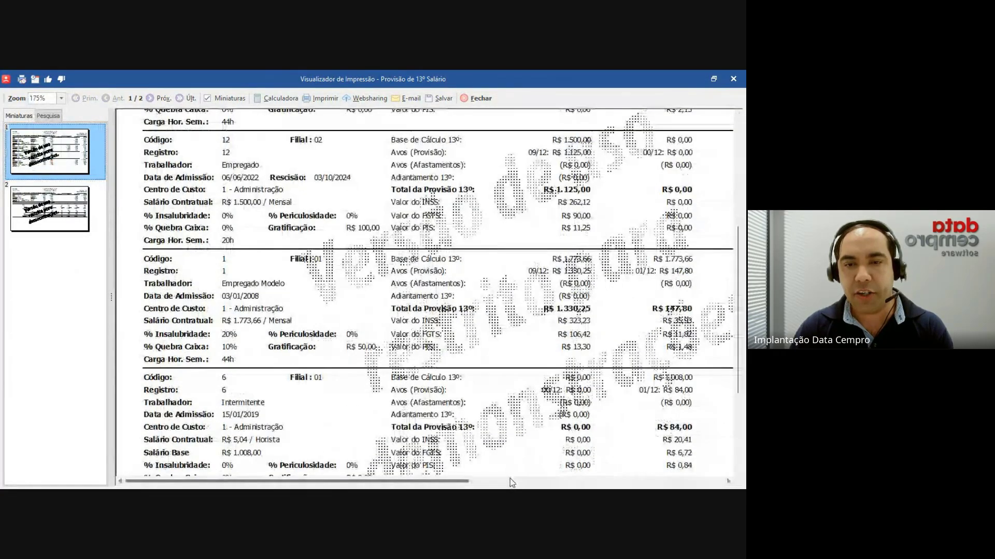
pyautogui.click(509, 483)
pyautogui.scroll(-5, 723, 393)
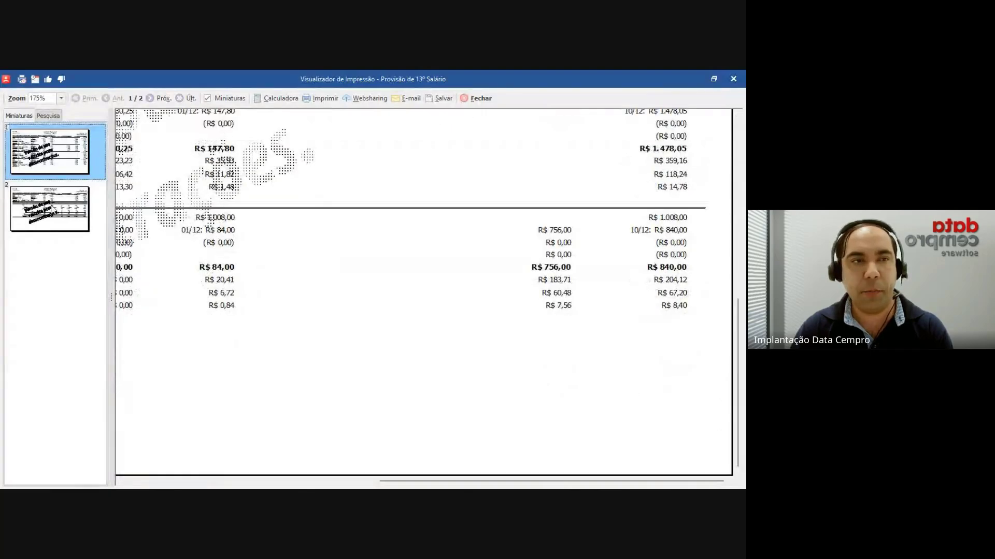
# - Examine the Total Provisão figures on the report's second page across to the Total column, and close the preview
pyautogui.click(52, 210)
pyautogui.scroll(-10, 729, 377)
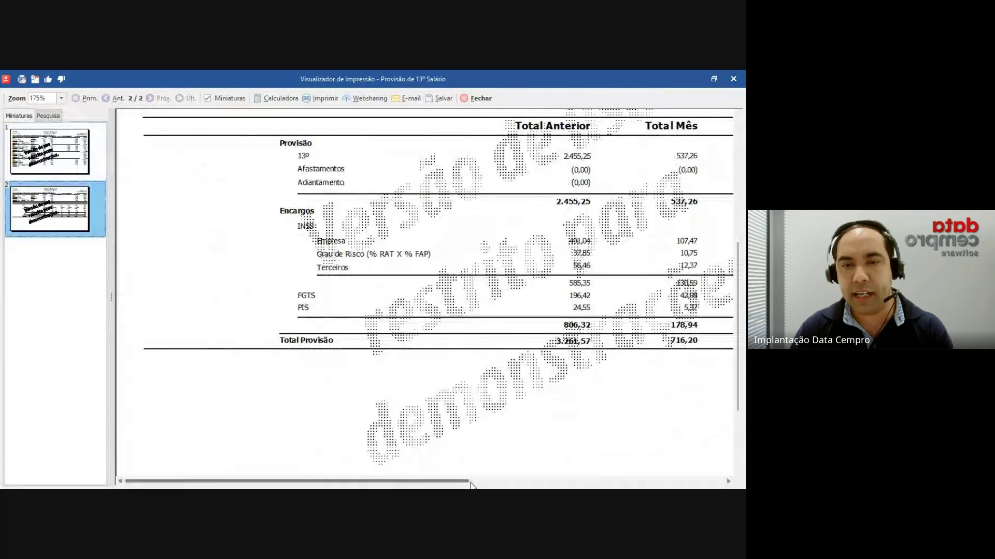
pyautogui.click(497, 481)
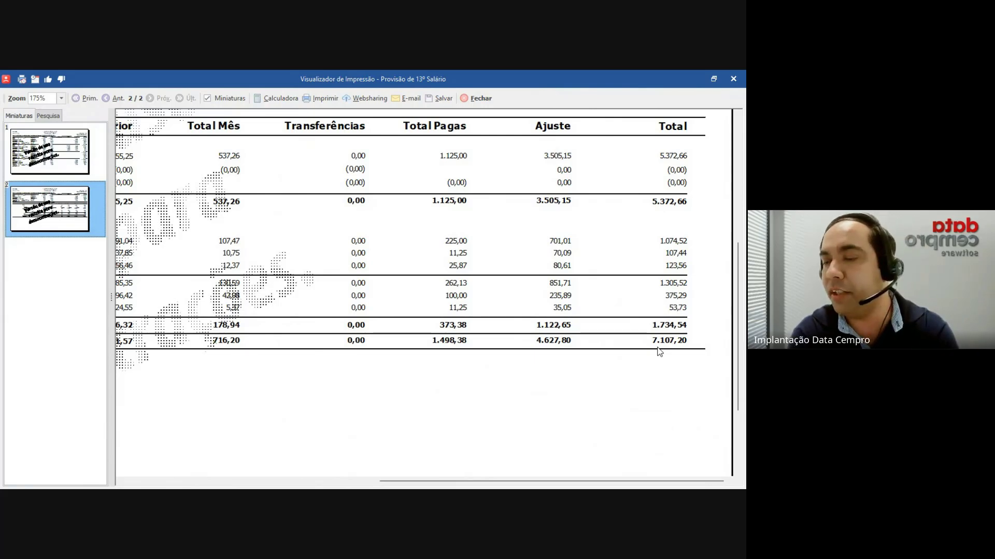
pyautogui.click(477, 99)
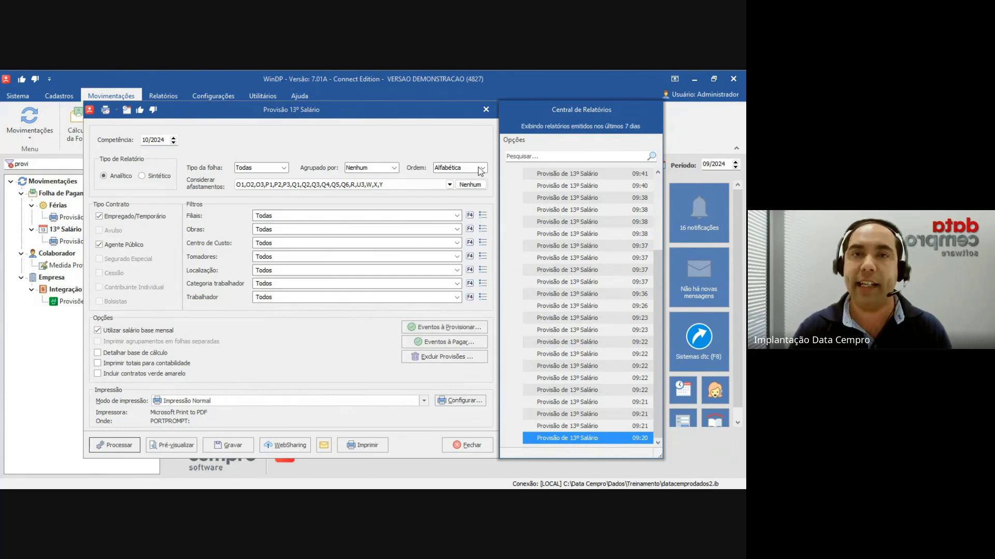
# - Close the Provisão 13º Salário settings and open the Provisões export under Integração Contábil
pyautogui.click(483, 111)
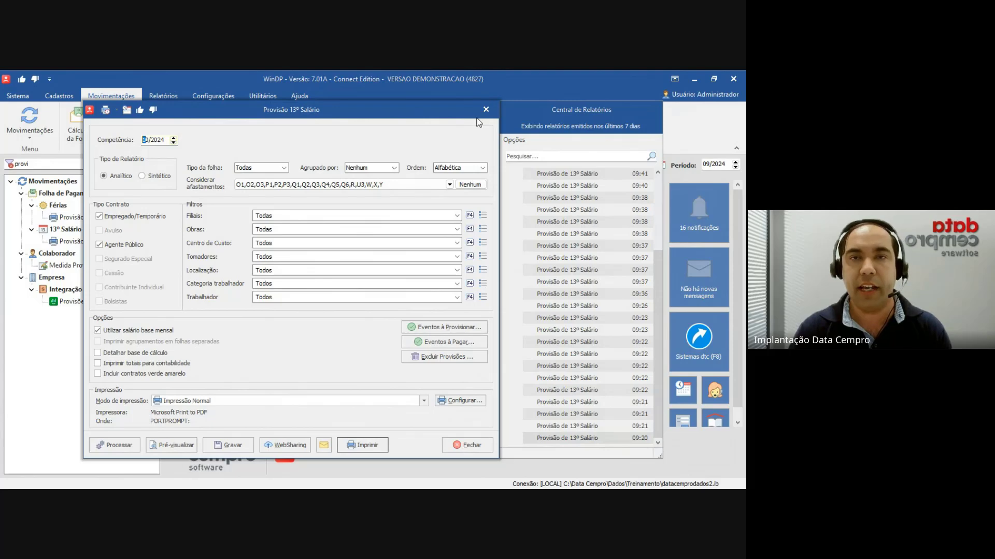
pyautogui.click(486, 109)
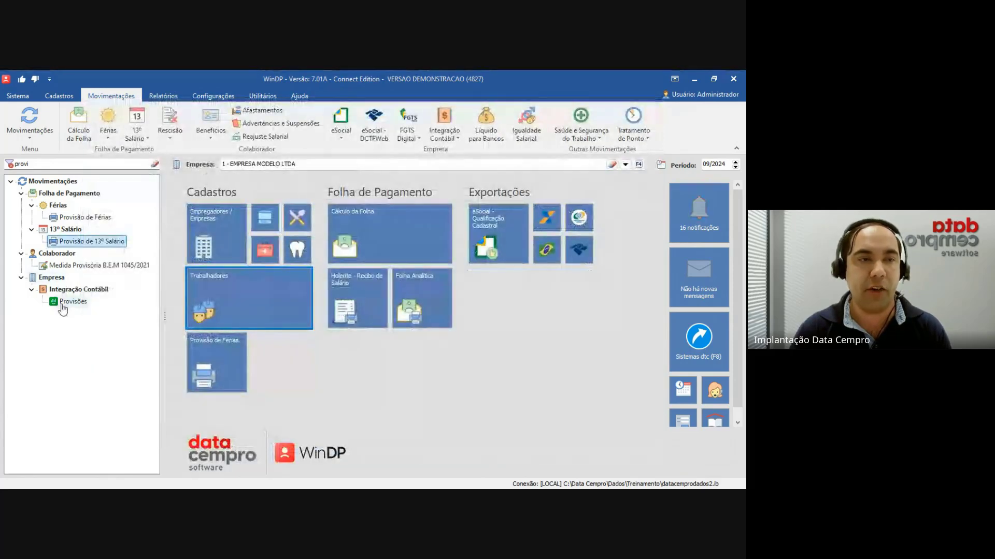
pyautogui.doubleClick(63, 305)
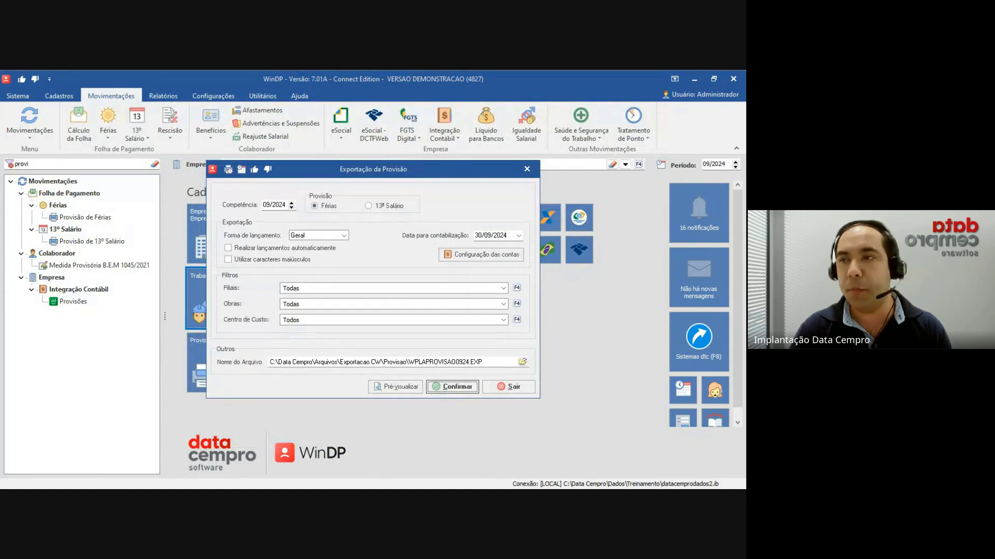
pyautogui.moveTo(273, 194)
pyautogui.mouseDown()
pyautogui.moveTo(215, 199)
pyautogui.moveTo(228, 221)
pyautogui.moveTo(294, 190)
pyautogui.moveTo(335, 222)
pyautogui.moveTo(320, 183)
pyautogui.moveTo(387, 231)
pyautogui.moveTo(424, 181)
pyautogui.mouseUp()
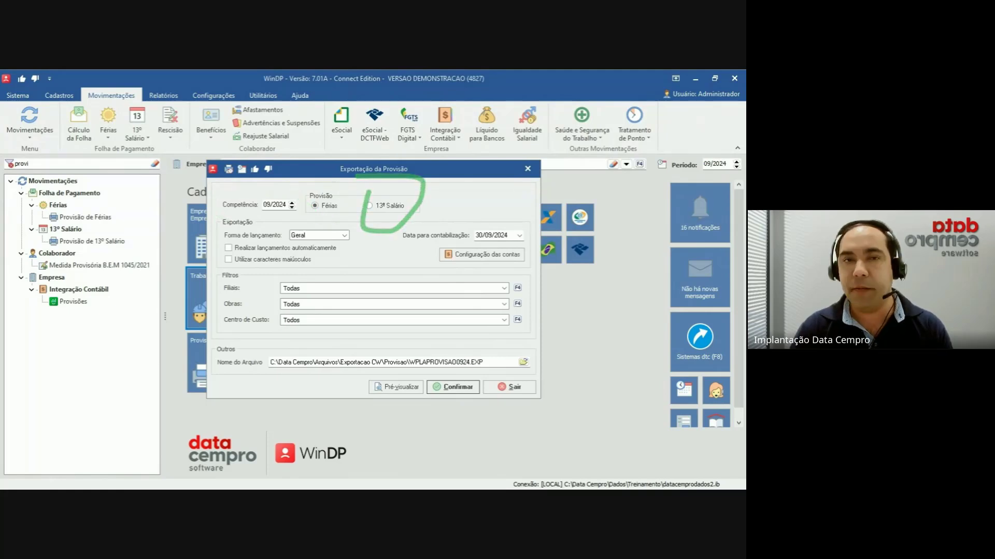
pyautogui.moveTo(242, 224)
pyautogui.mouseDown()
pyautogui.moveTo(214, 235)
pyautogui.moveTo(288, 251)
pyautogui.moveTo(362, 247)
pyautogui.moveTo(295, 209)
pyautogui.mouseUp()
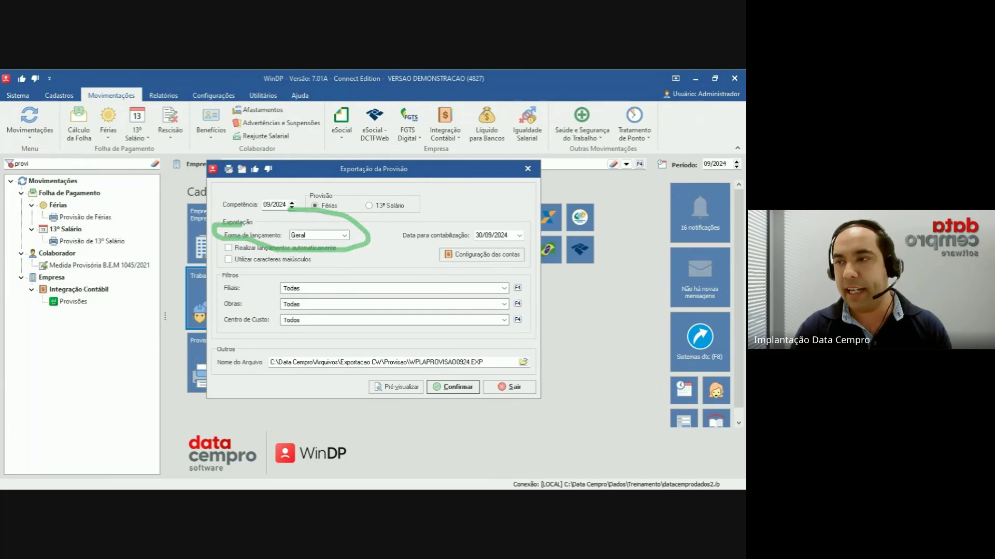
pyautogui.moveTo(434, 243)
pyautogui.mouseDown()
pyautogui.moveTo(436, 269)
pyautogui.moveTo(527, 275)
pyautogui.moveTo(515, 250)
pyautogui.moveTo(426, 242)
pyautogui.mouseUp()
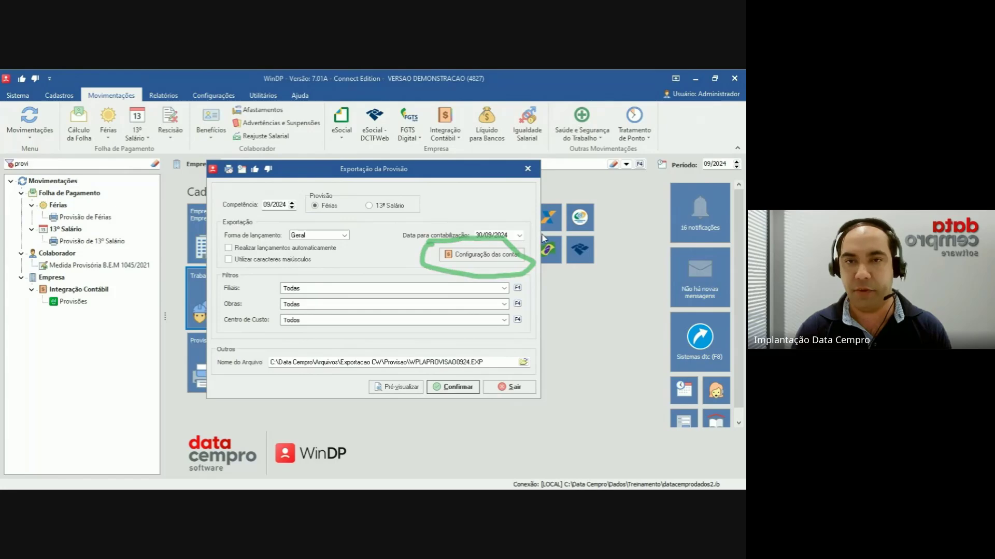
# - Open the provision export's account configuration, examine the debit and credit accounts for férias and 13º salário, and close it
pyautogui.click(510, 256)
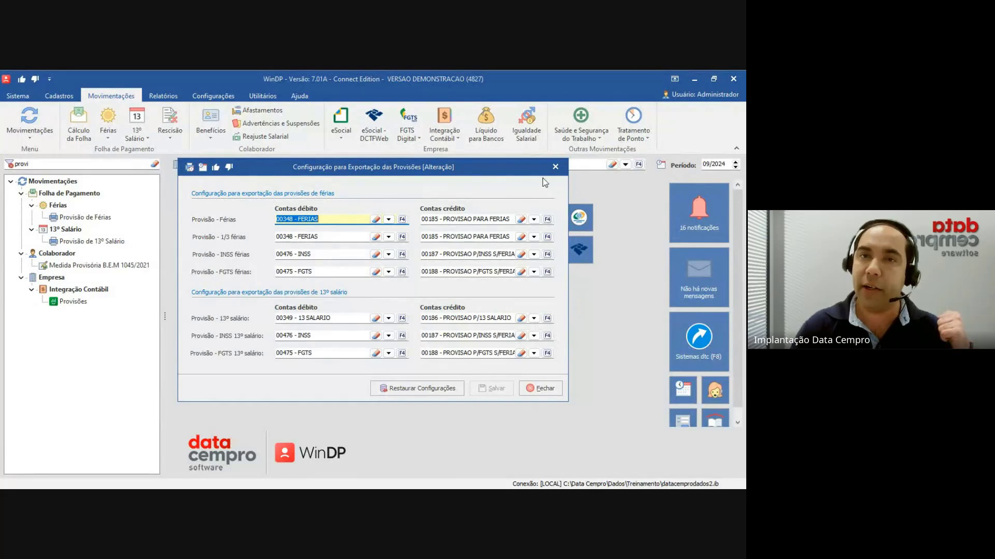
pyautogui.click(555, 167)
pyautogui.press('Return')
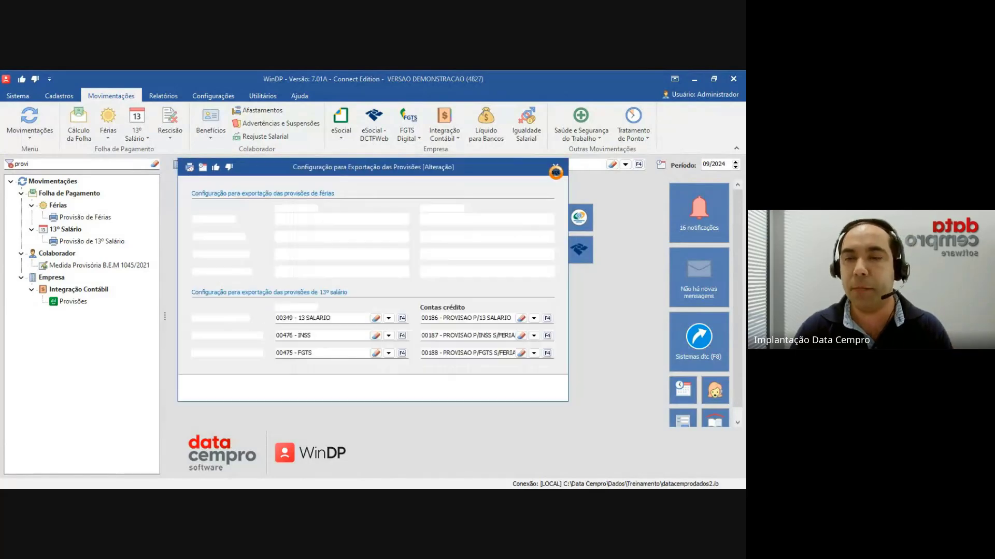
pyautogui.click(557, 167)
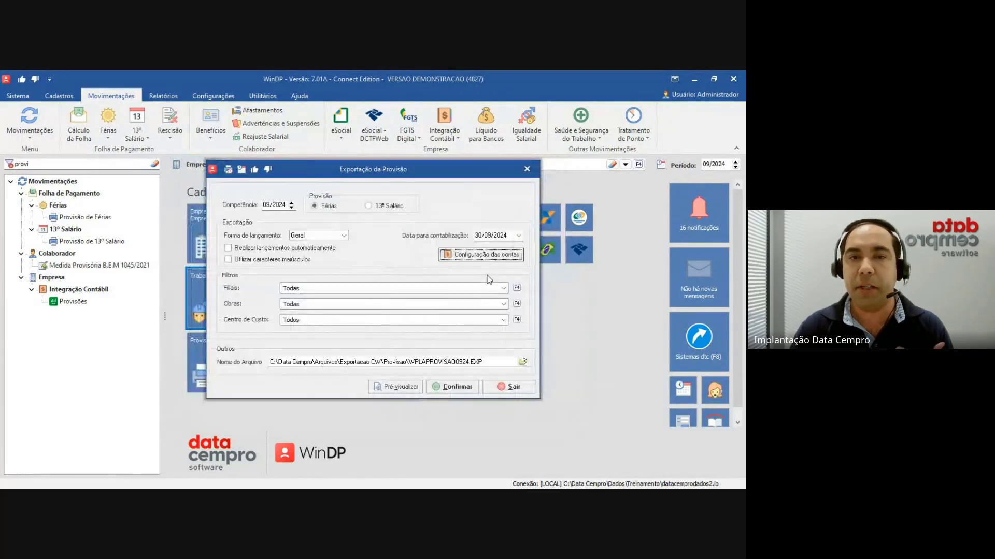
# - Enable Realizar lançamentos automaticamente for the 09/2024 Férias provision export
pyautogui.click(283, 249)
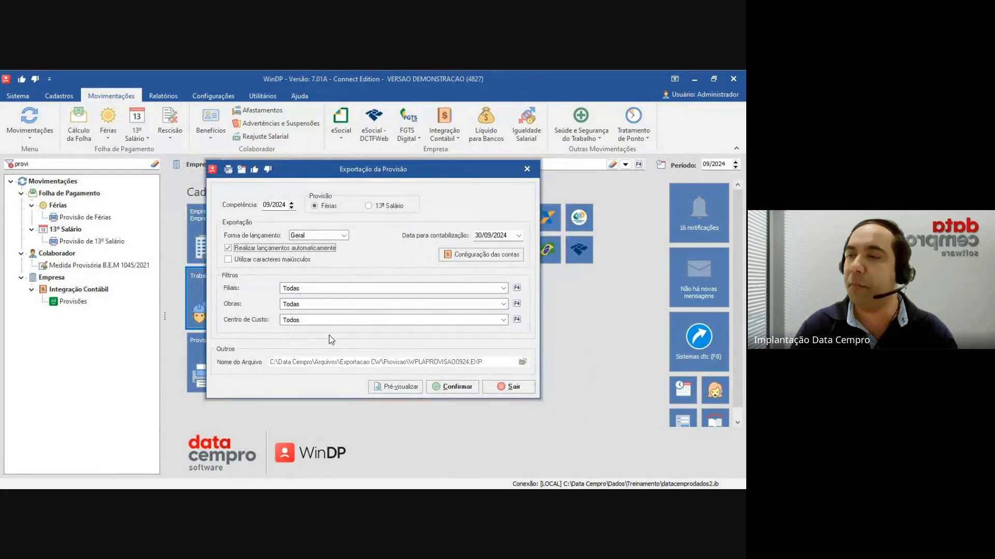
pyautogui.click(308, 250)
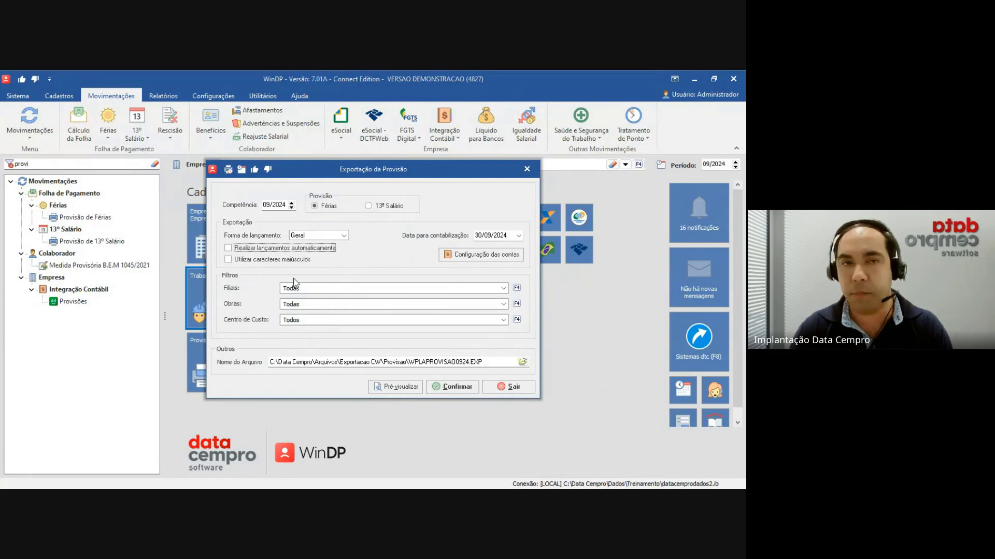
pyautogui.click(295, 249)
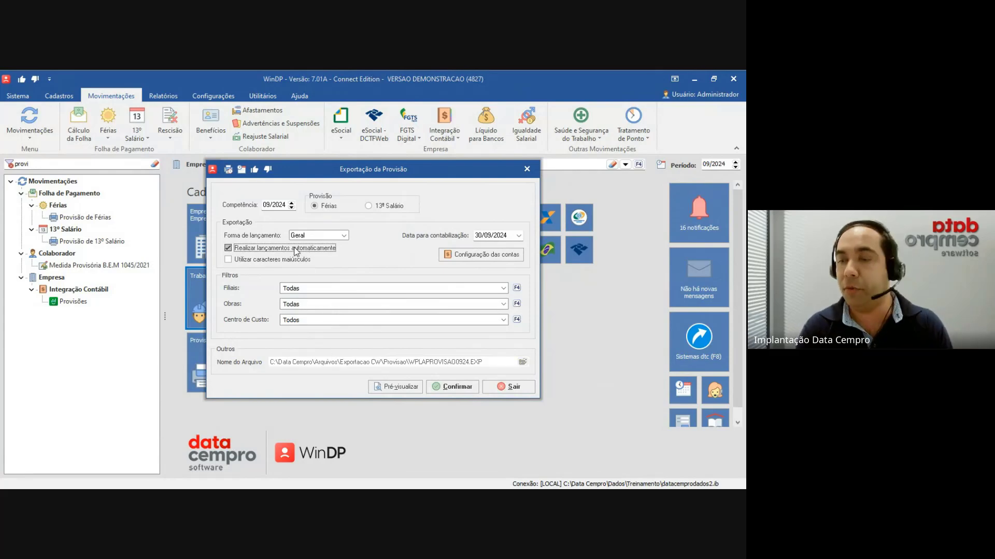